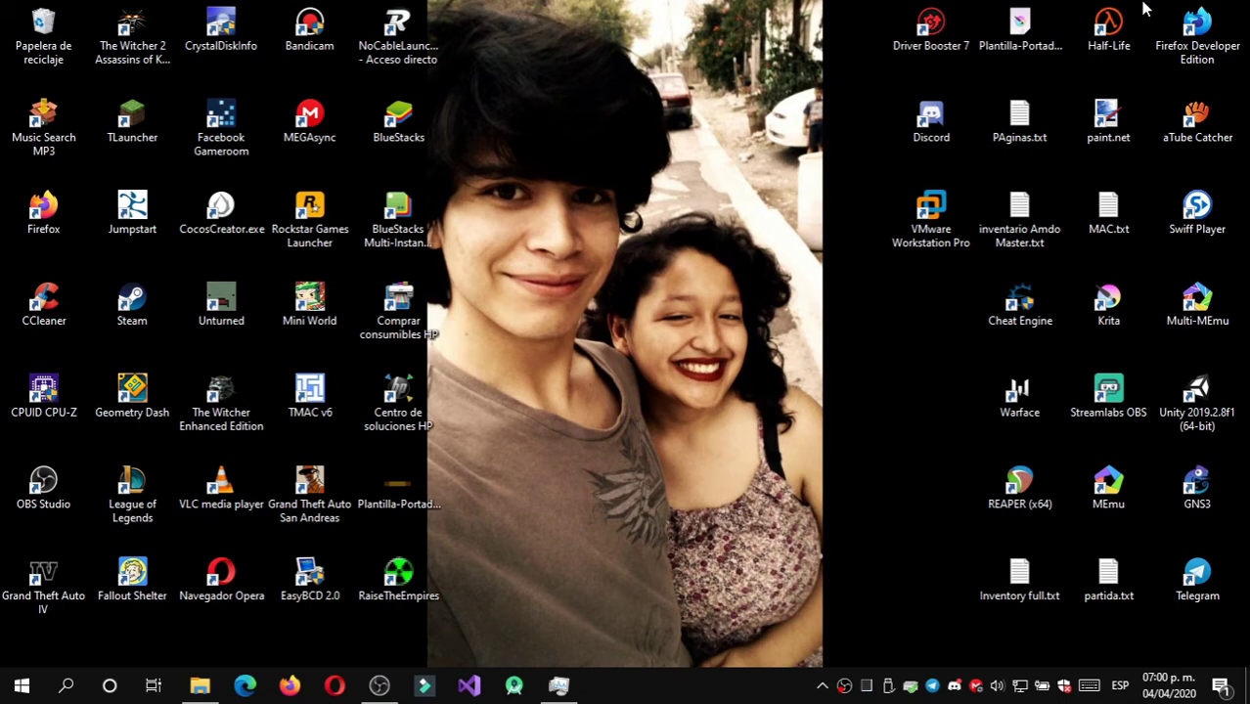
- Switch to OBS Studio and examine the sources and channels in its audio mixer
left_click(379, 685)
left_click_drag(767, 615, 853, 636)
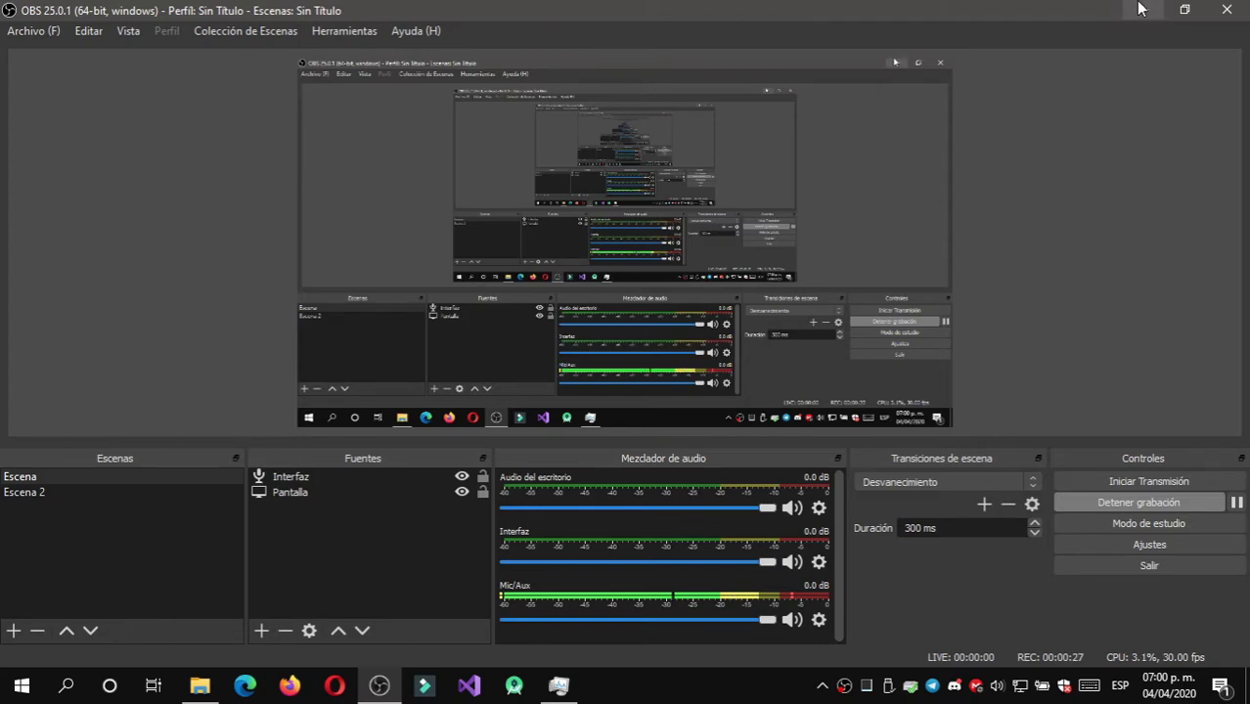
left_click(1138, 9)
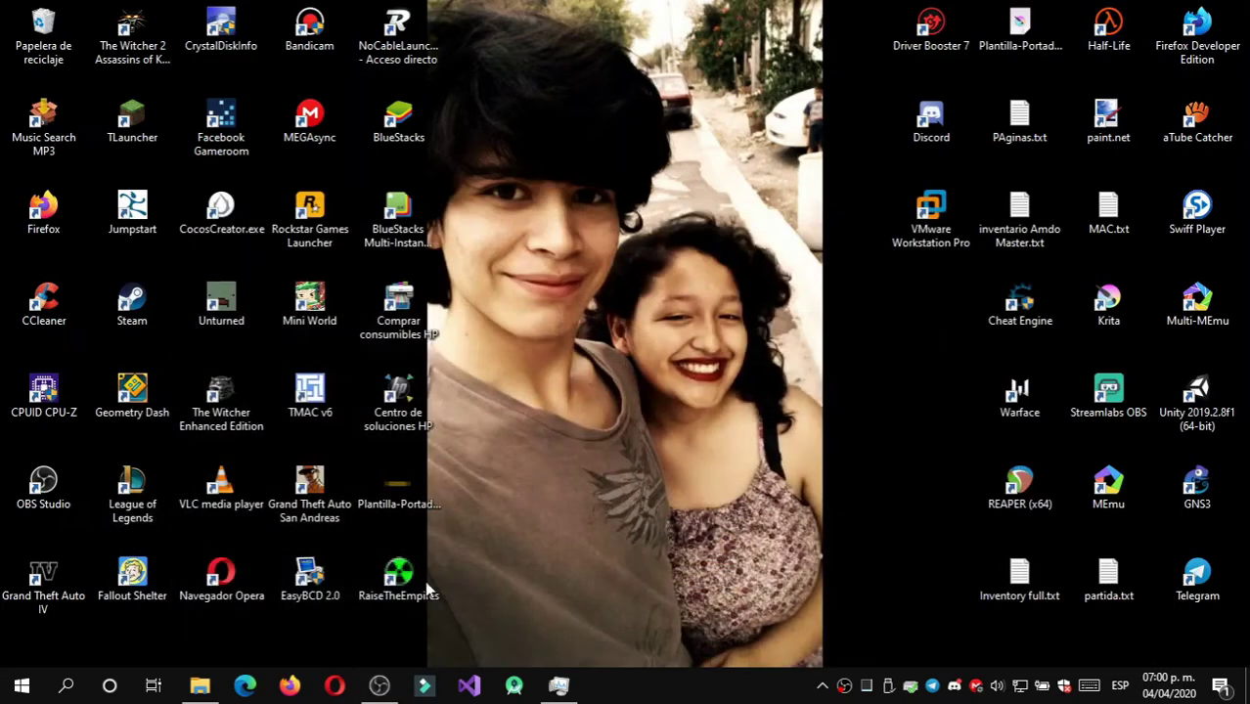
left_click(363, 686)
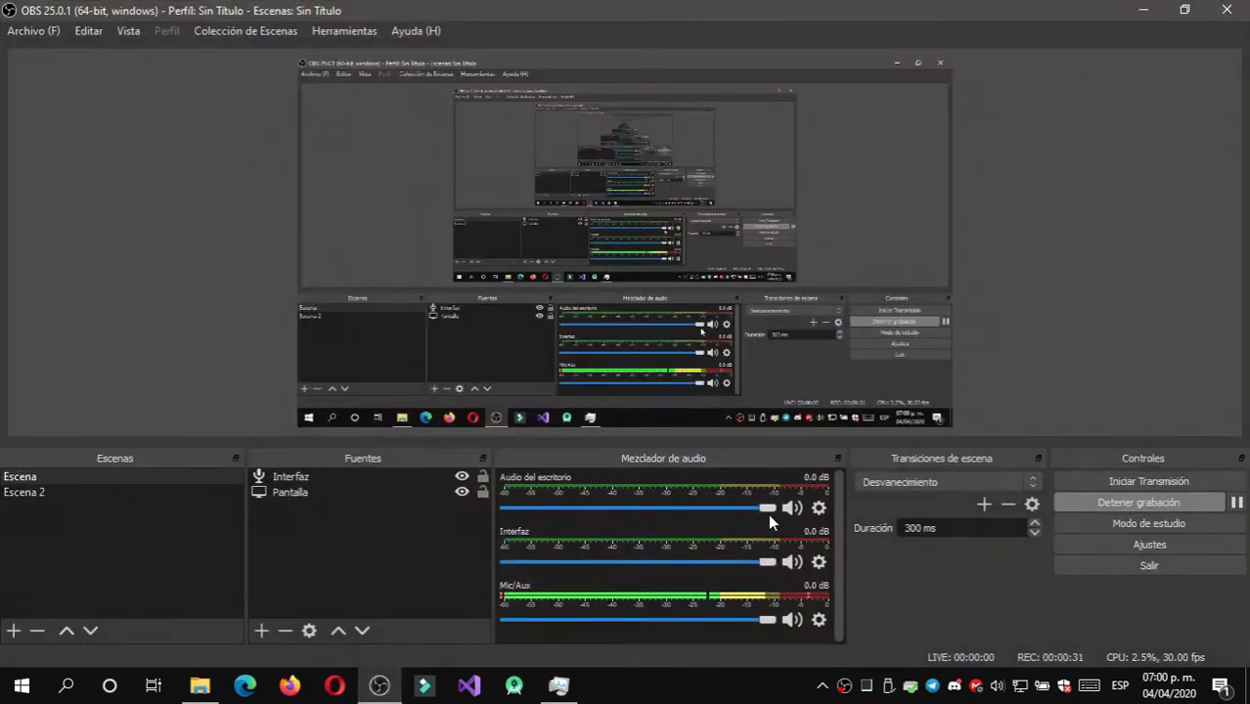
left_click(1144, 10)
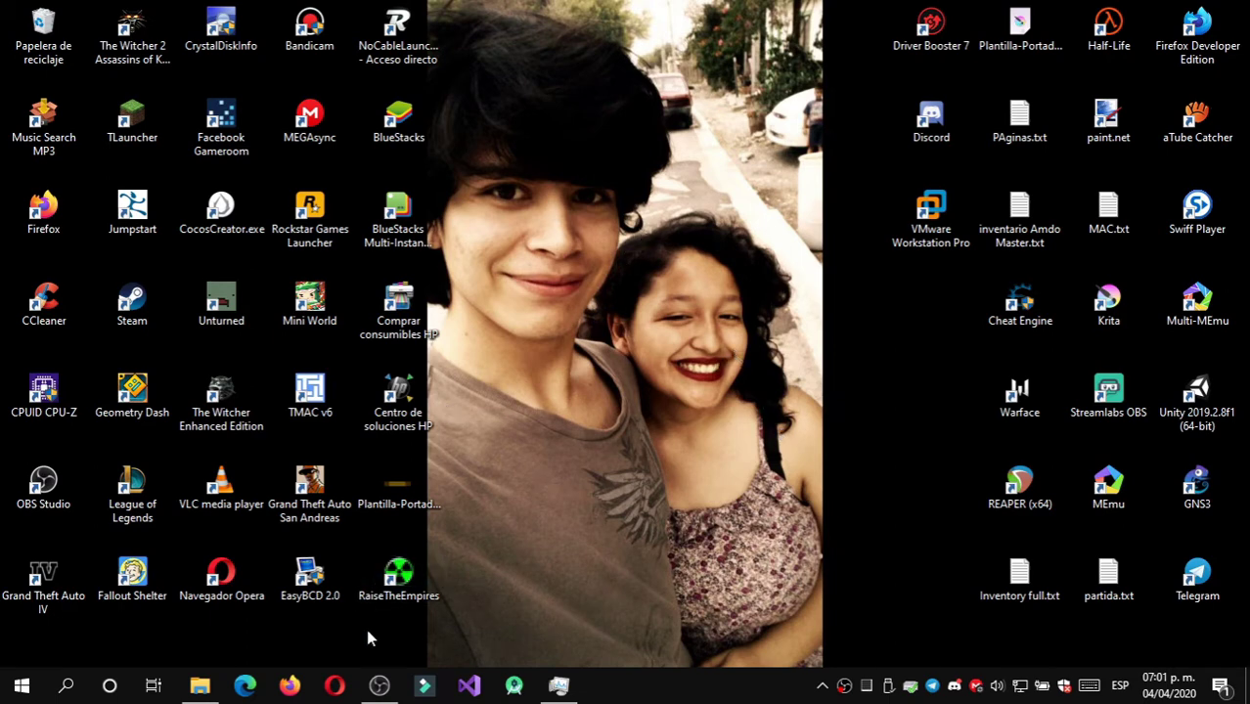
- Examine the recording output settings in OBS Studio, including the recording format, enabled audio tracks and encoder
left_click(378, 685)
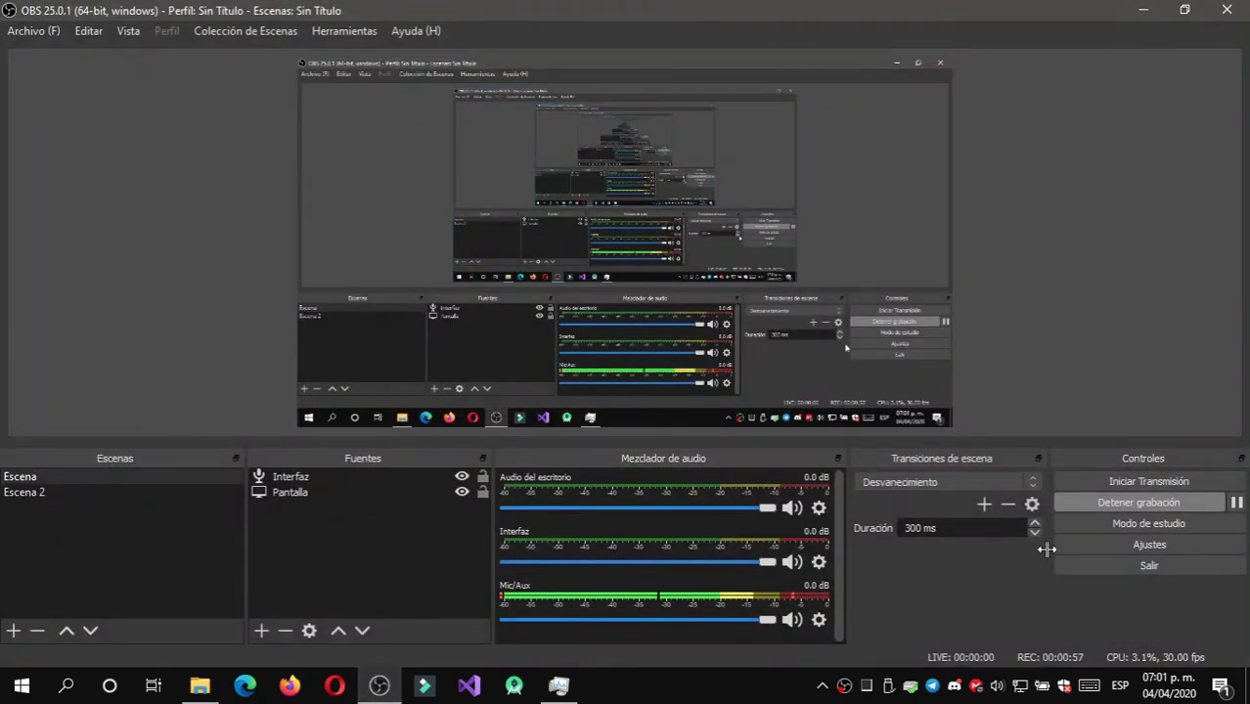
left_click(1110, 556)
left_click_drag(690, 8, 681, 100)
left_click_drag(452, 94, 459, 23)
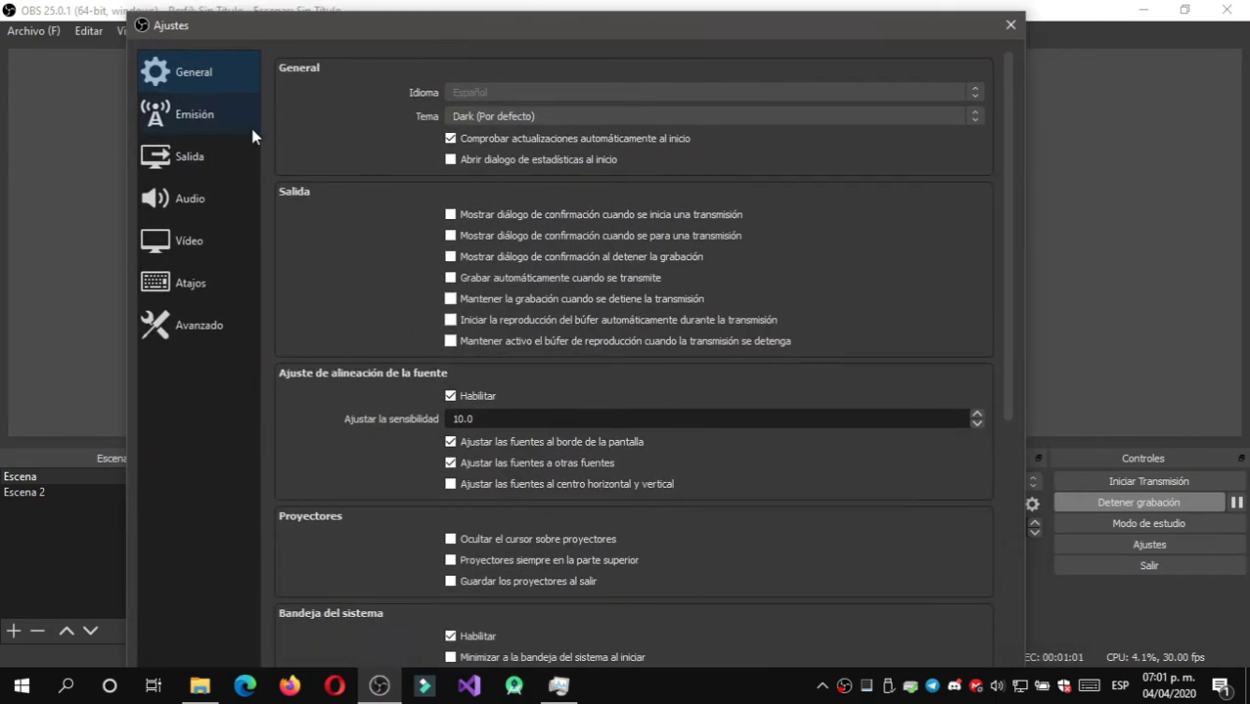
left_click(223, 162)
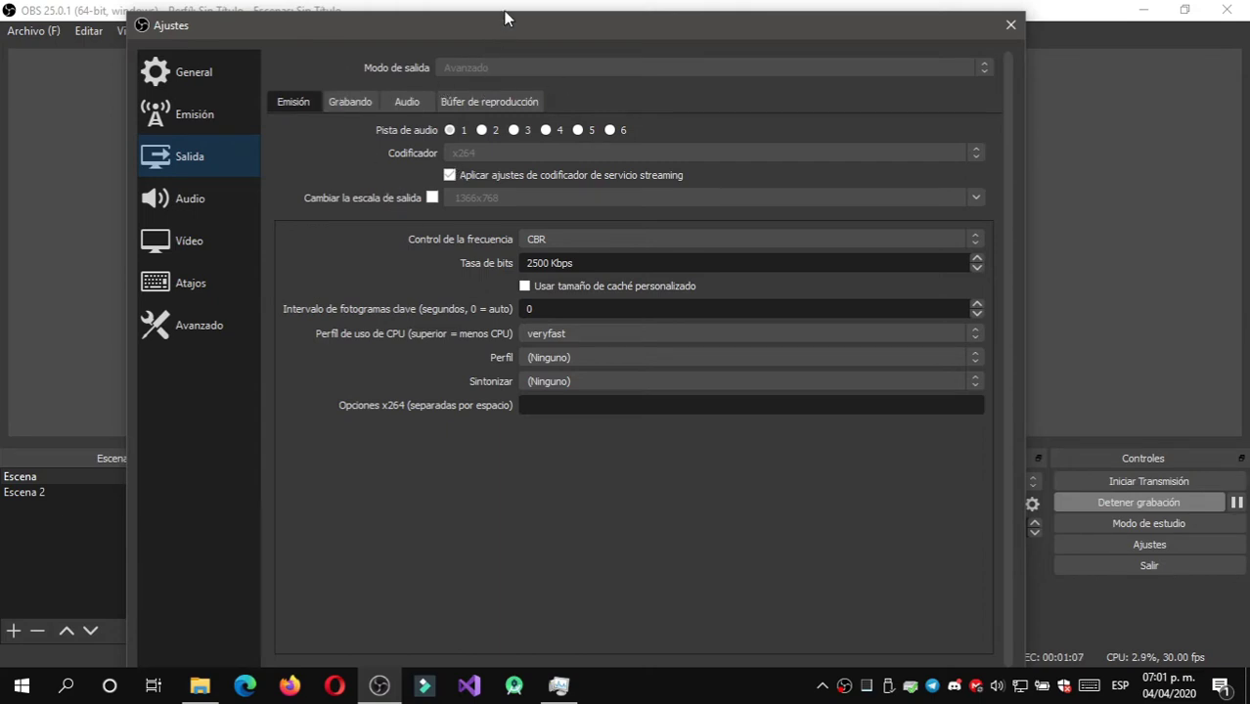
mouse_move(506, 18)
left_mouse_down()
mouse_move(494, 72)
mouse_move(503, 28)
left_mouse_up()
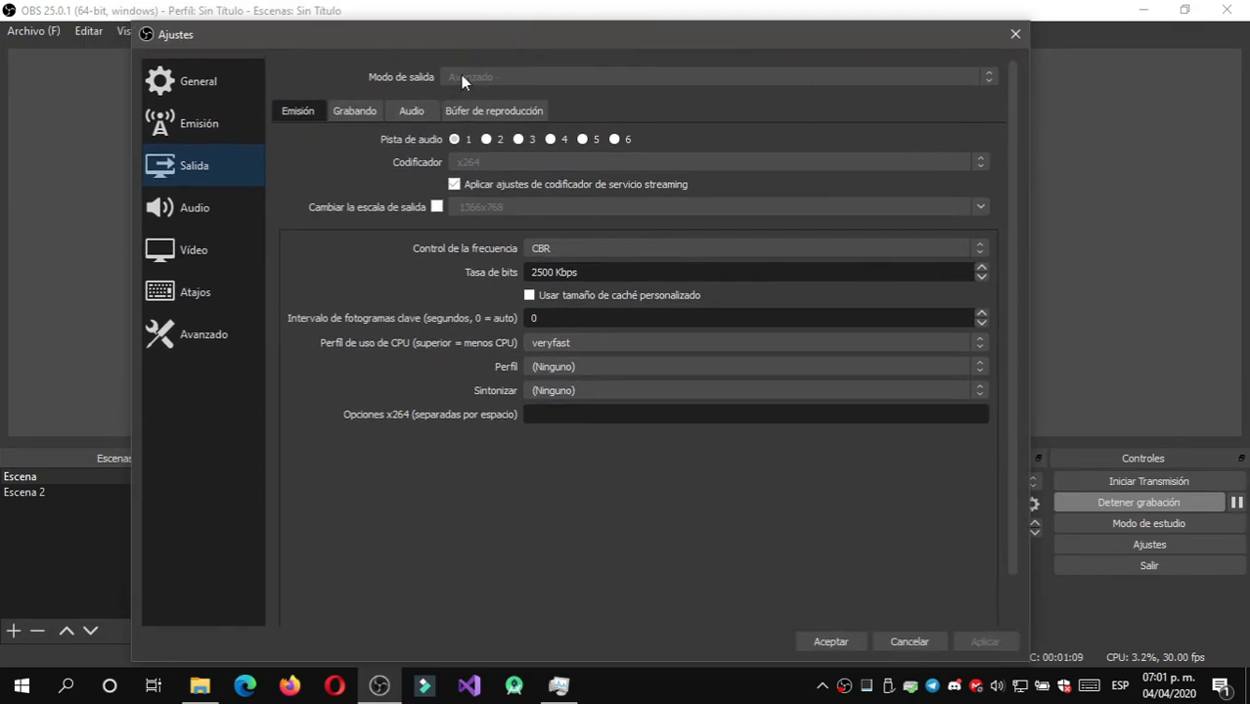
left_click(353, 114)
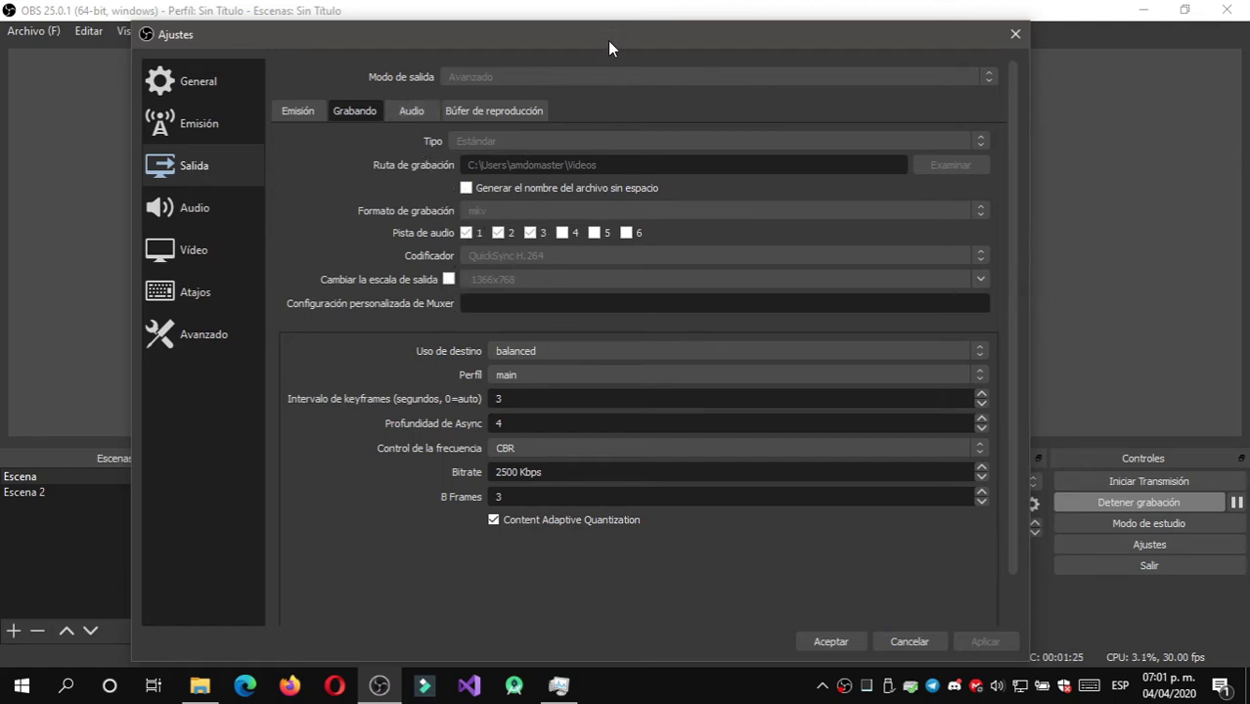
left_click_drag(608, 42, 627, 31)
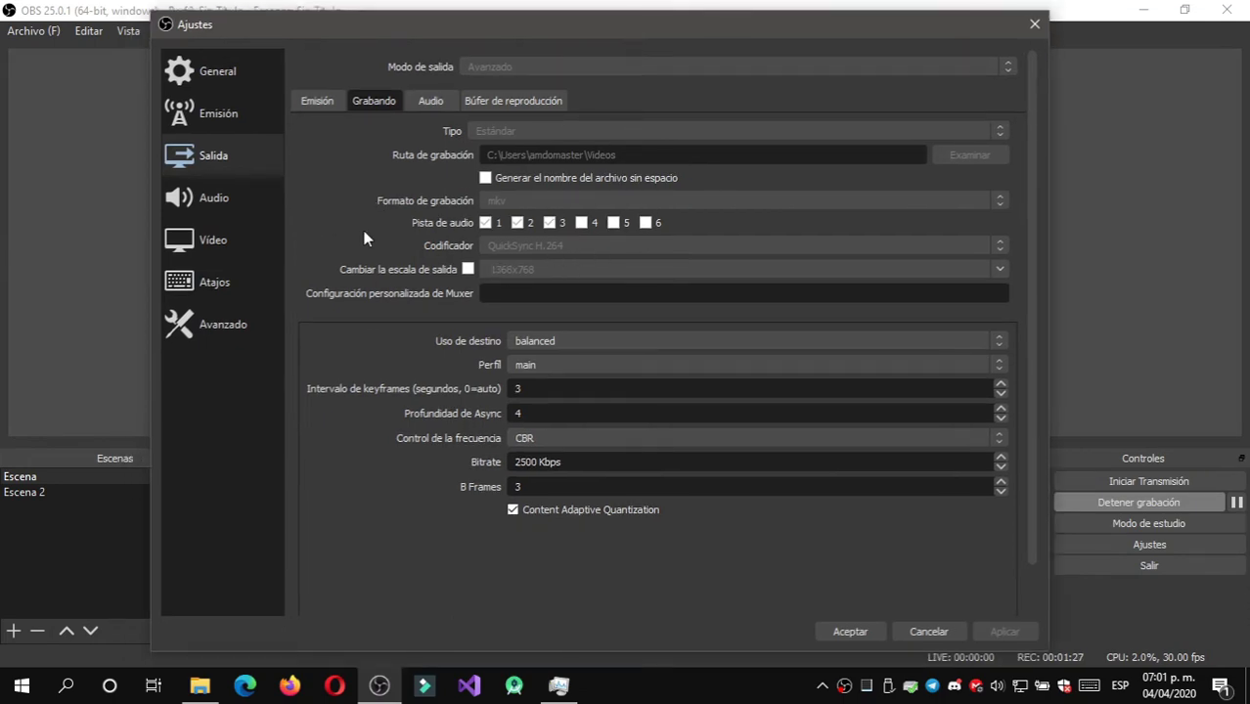
left_click(847, 632)
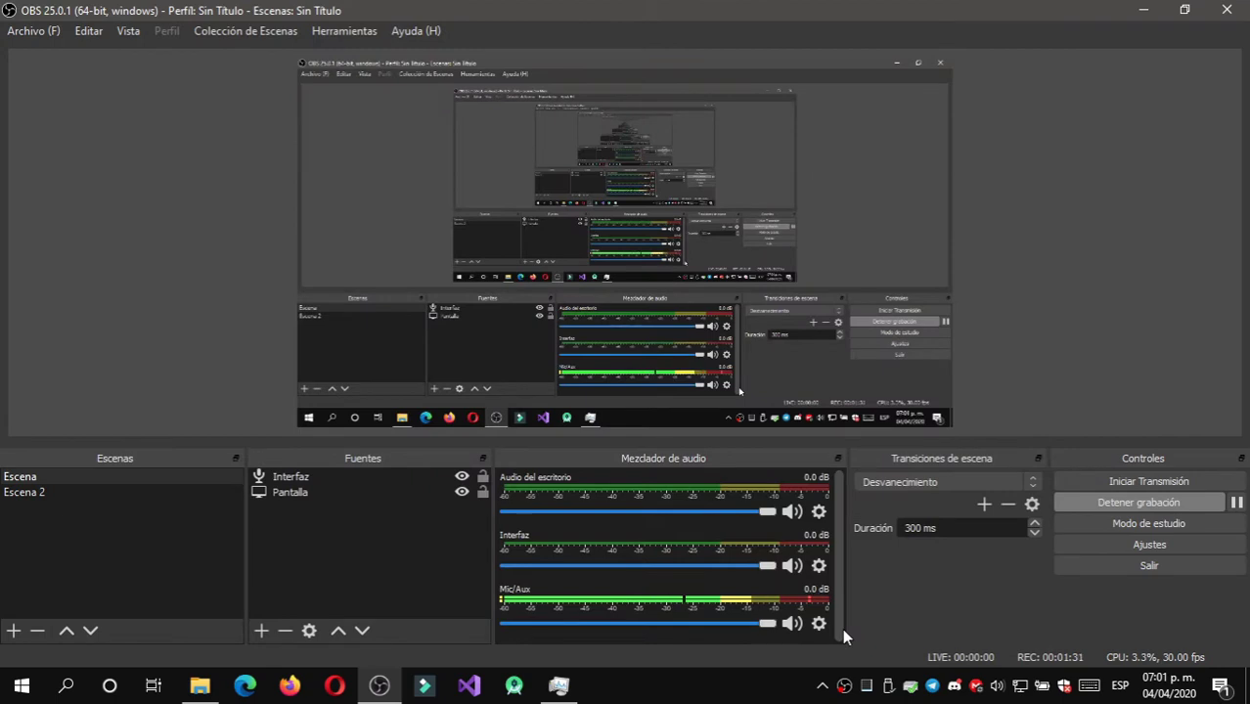
- Review the advanced audio properties to see which track each audio source is assigned to
left_click(820, 513)
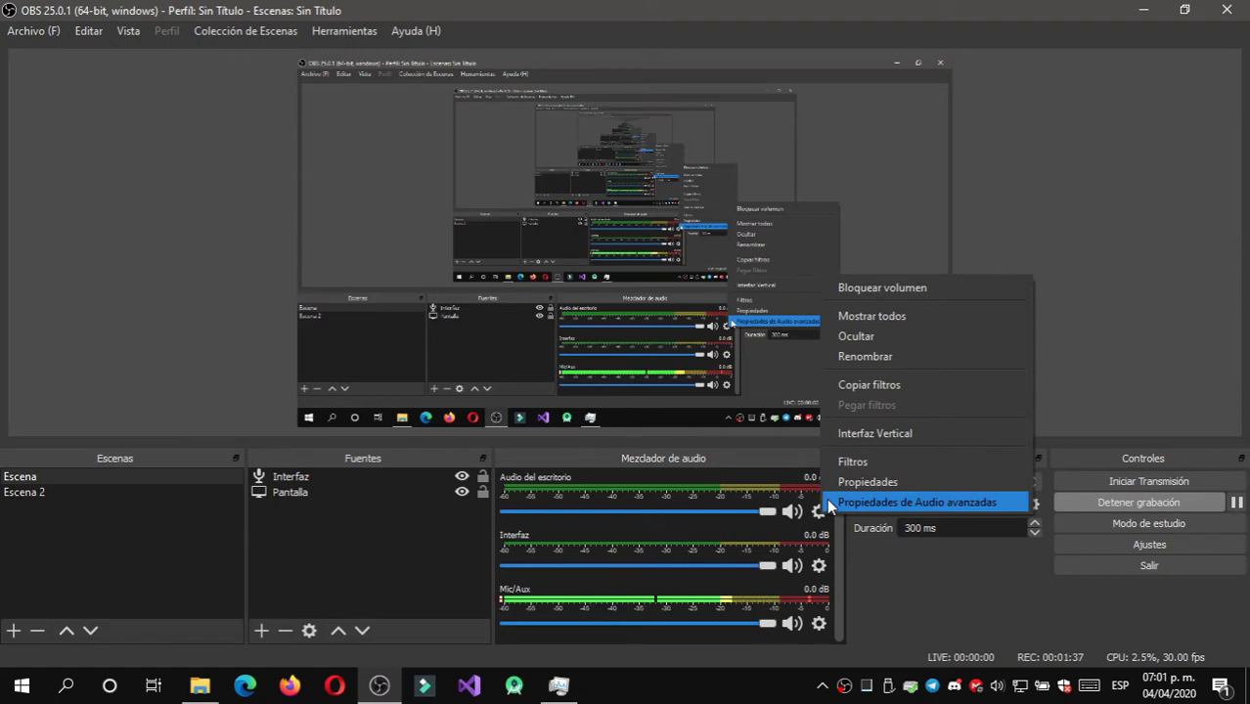
left_click(829, 503)
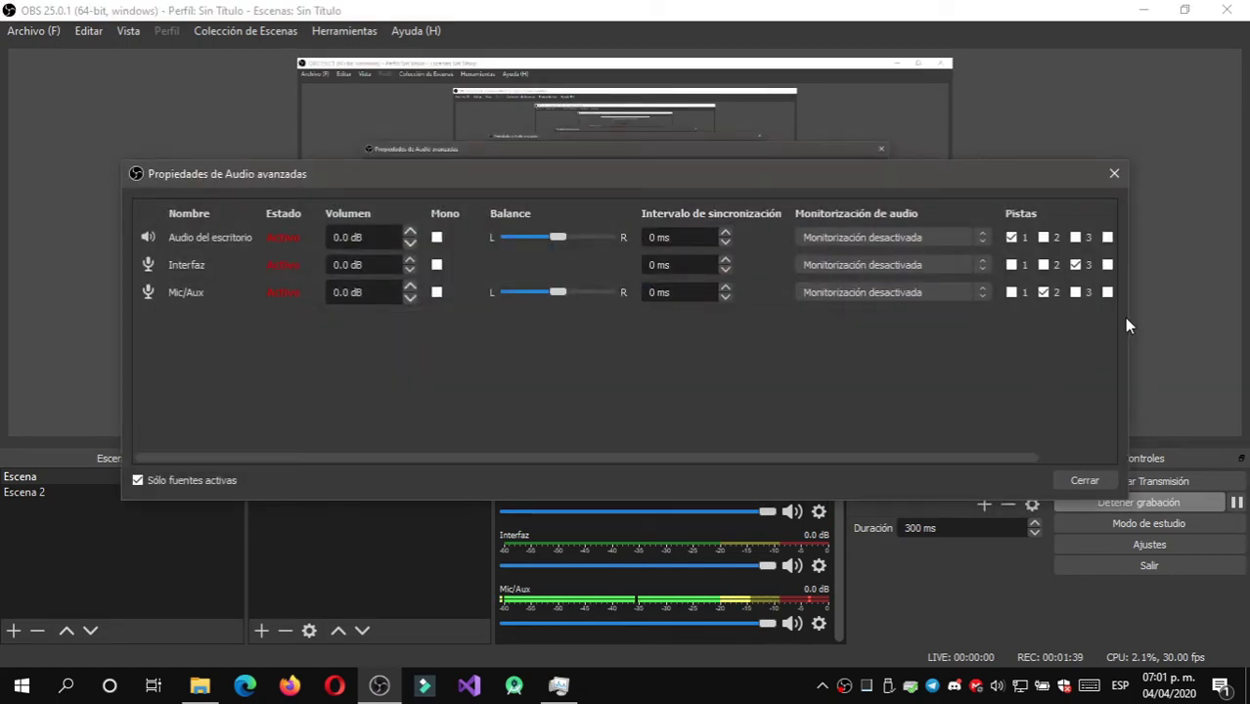
left_click_drag(1129, 316, 1248, 316)
left_click_drag(1033, 173, 953, 112)
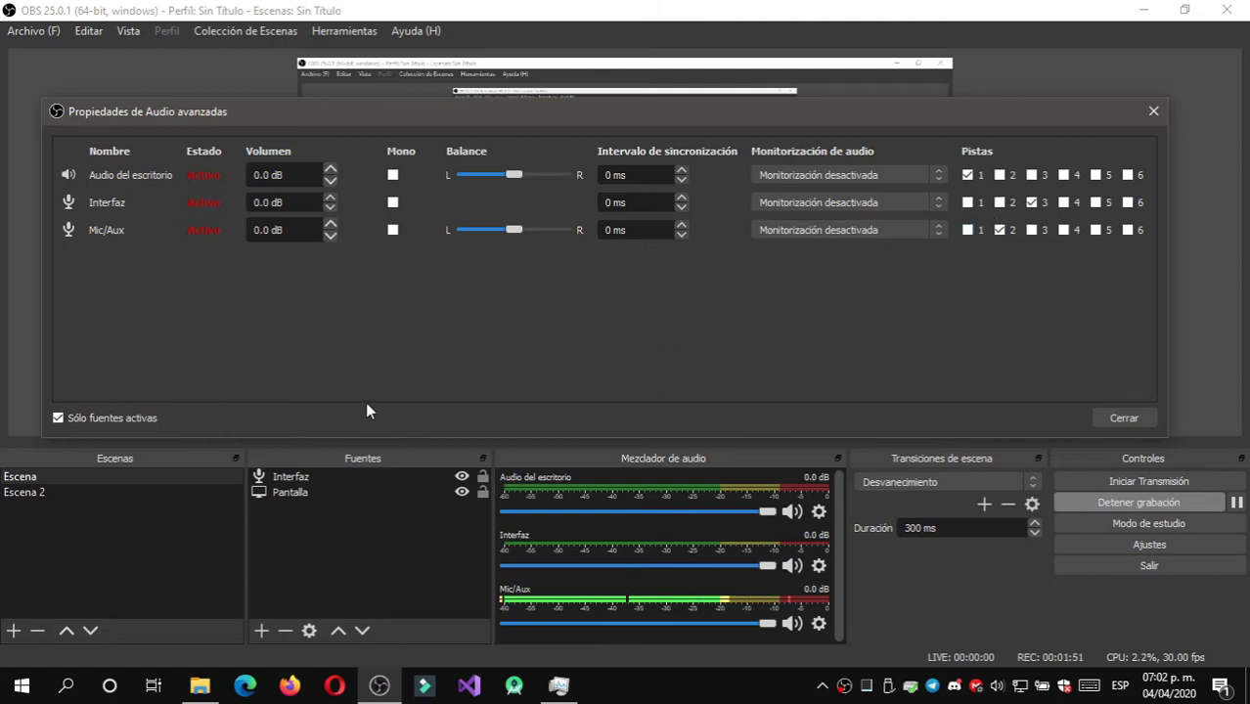
left_click(1145, 415)
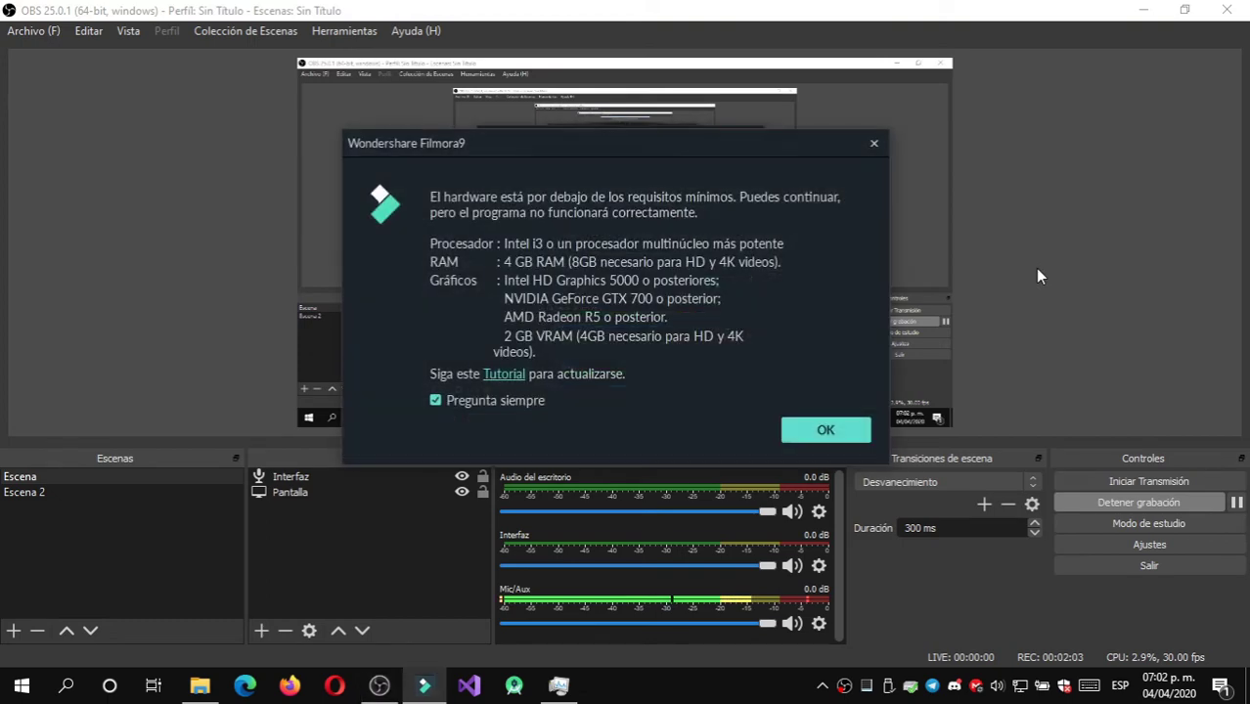
- Create a new 16:9 project in Filmora9 and bring up the Vídeos folder in File Explorer
left_click(861, 436)
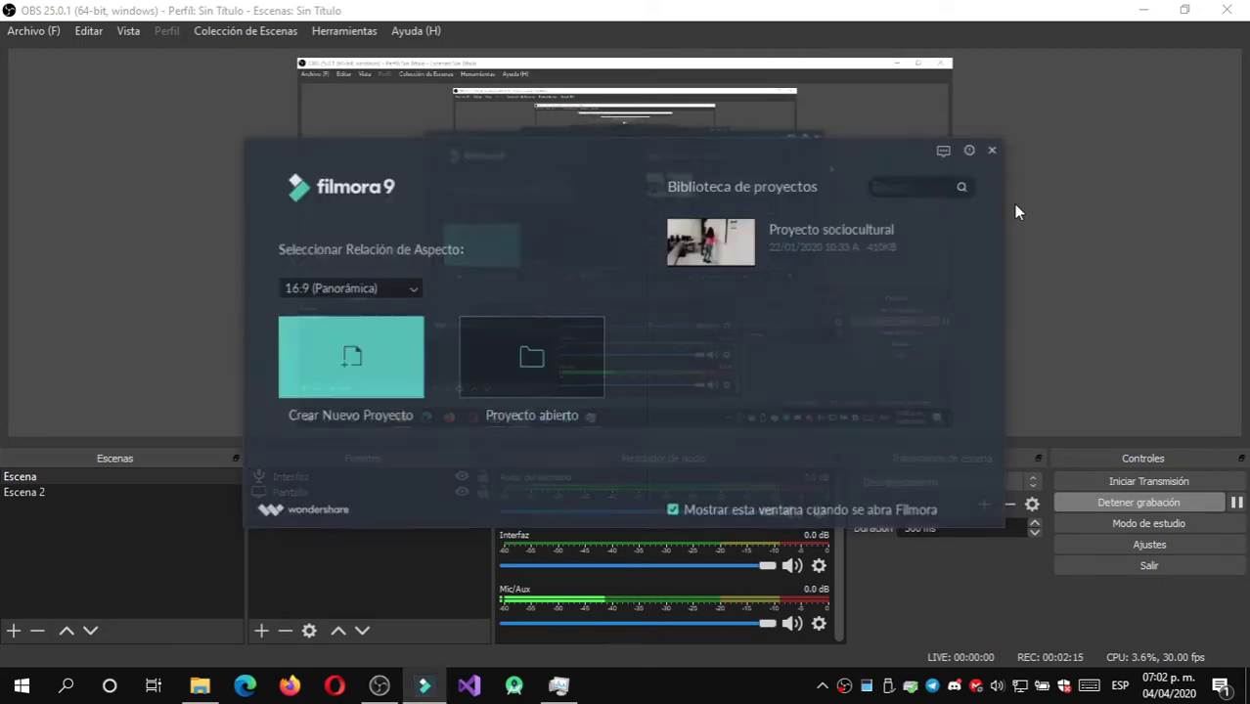
left_click(408, 366)
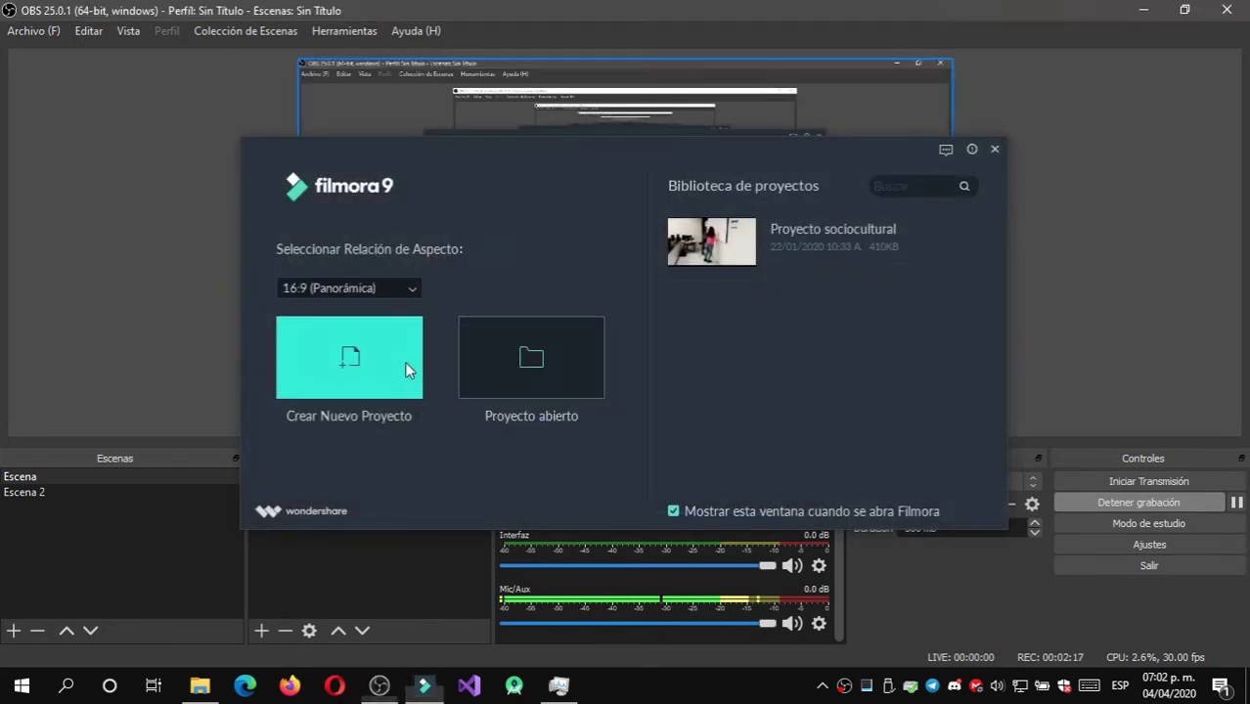
left_click(199, 685)
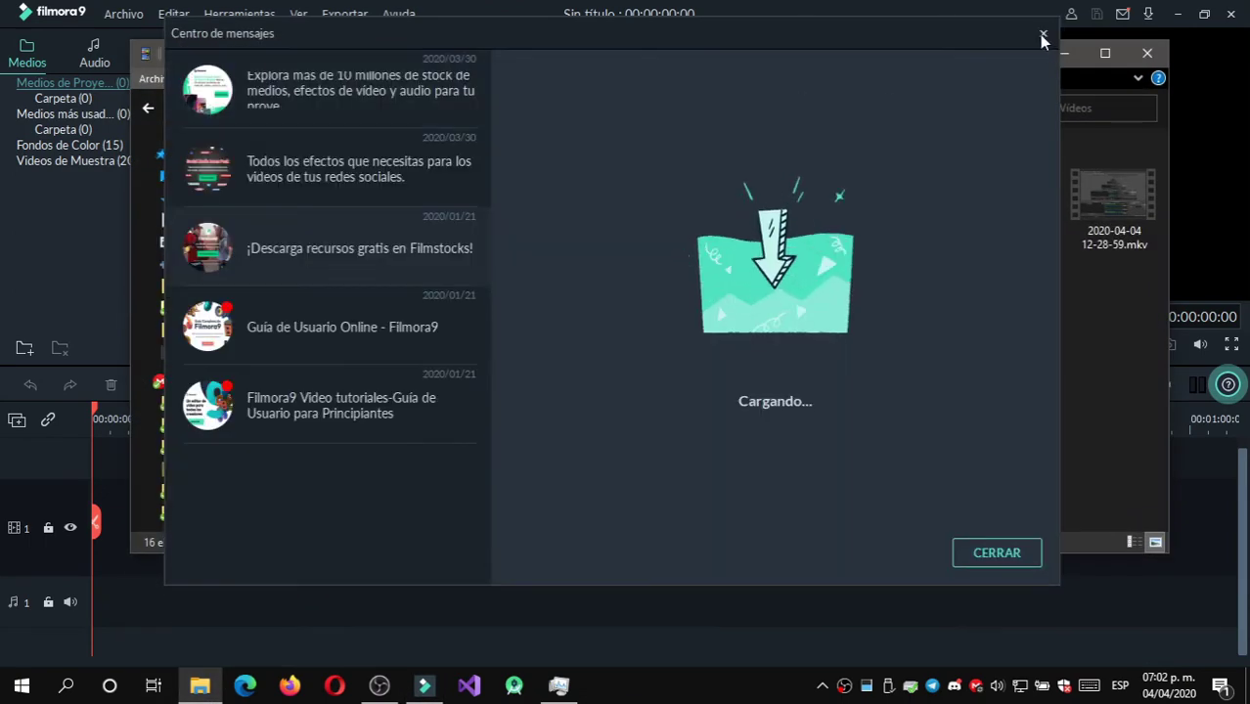
left_click(1049, 34)
double_click(858, 295)
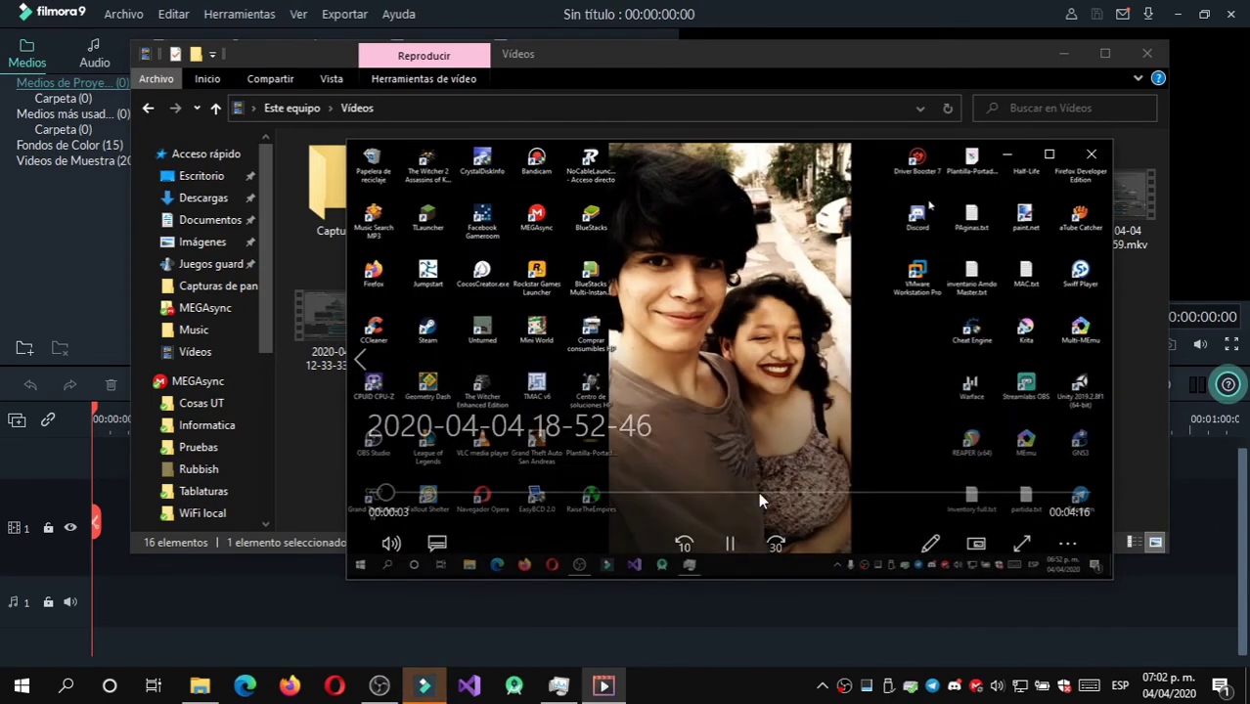
left_click(391, 543)
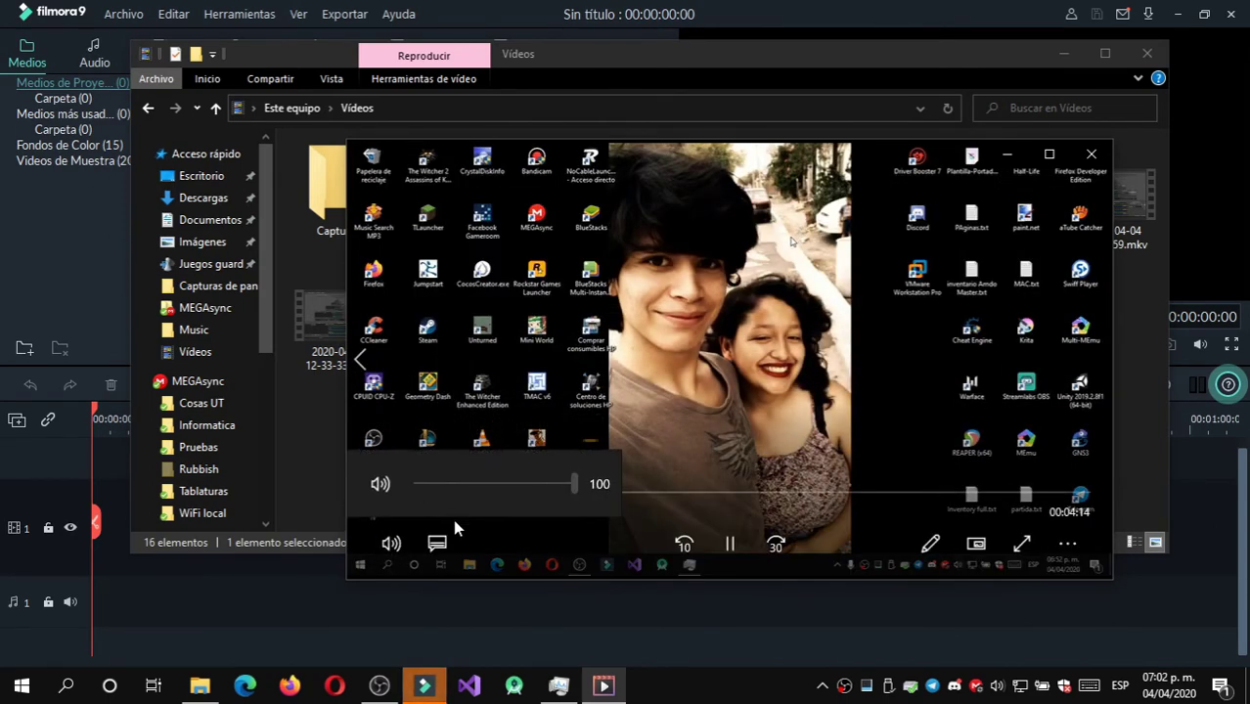
left_click(437, 543)
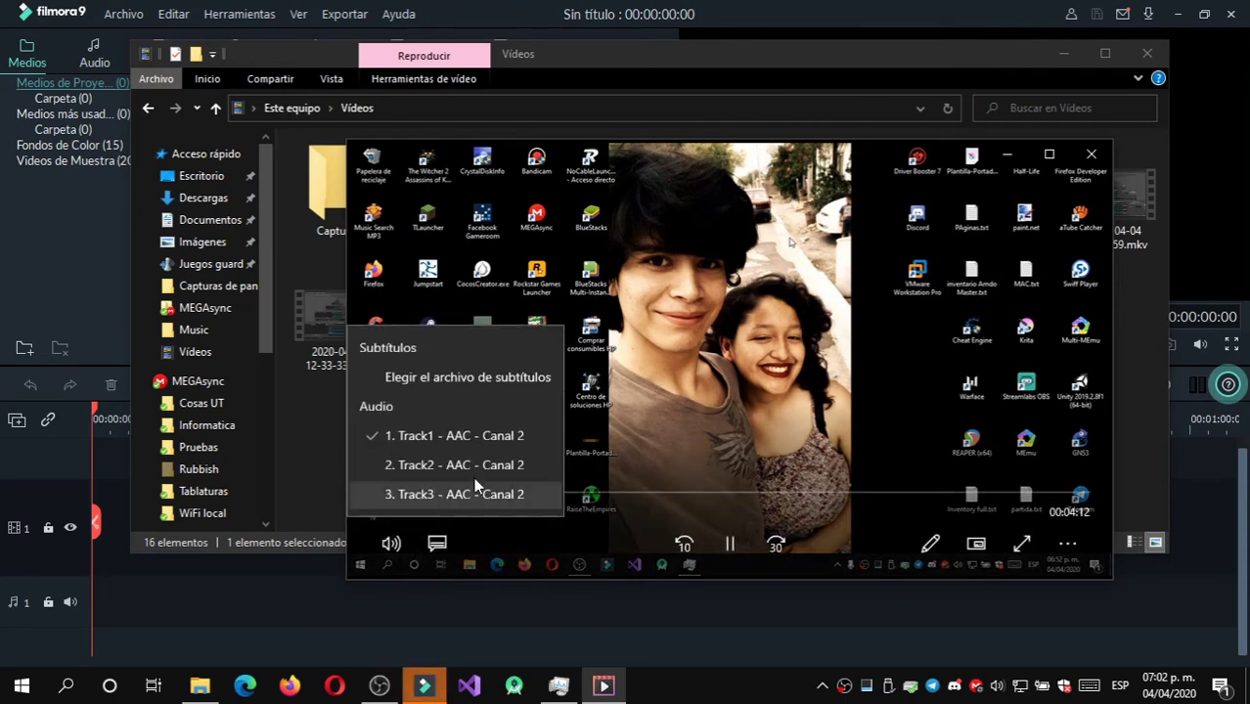
left_click(472, 487)
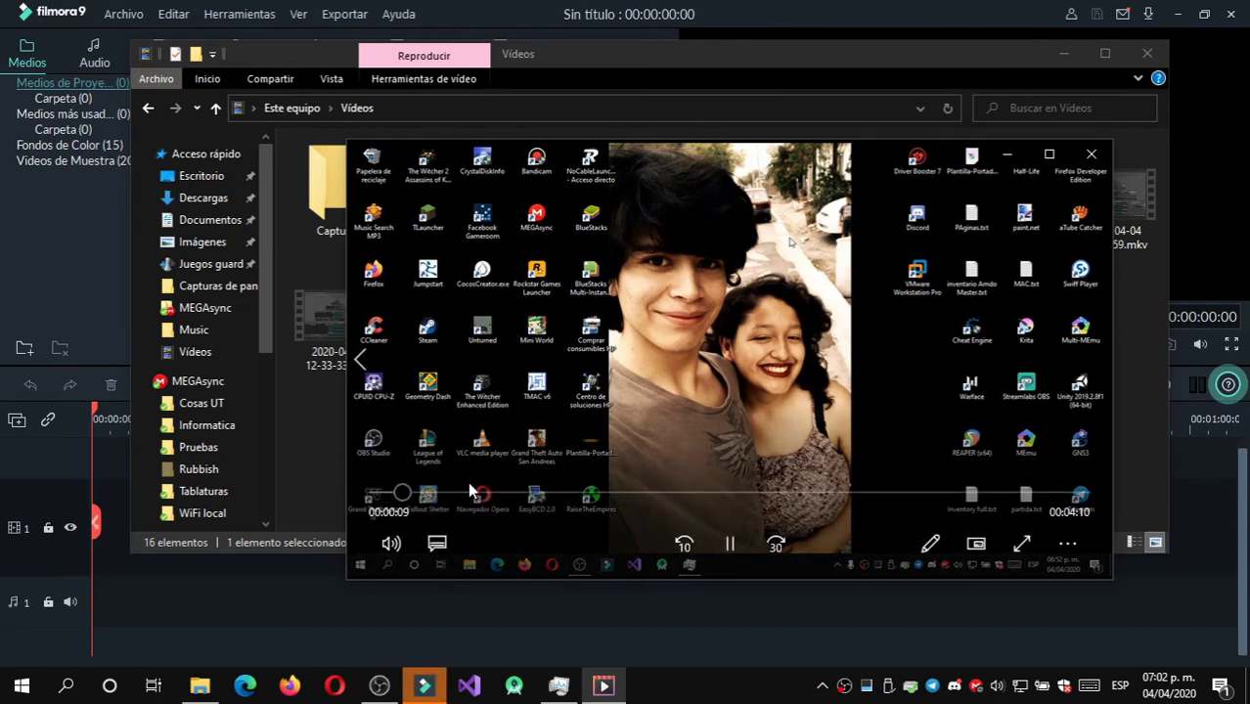
left_click(437, 543)
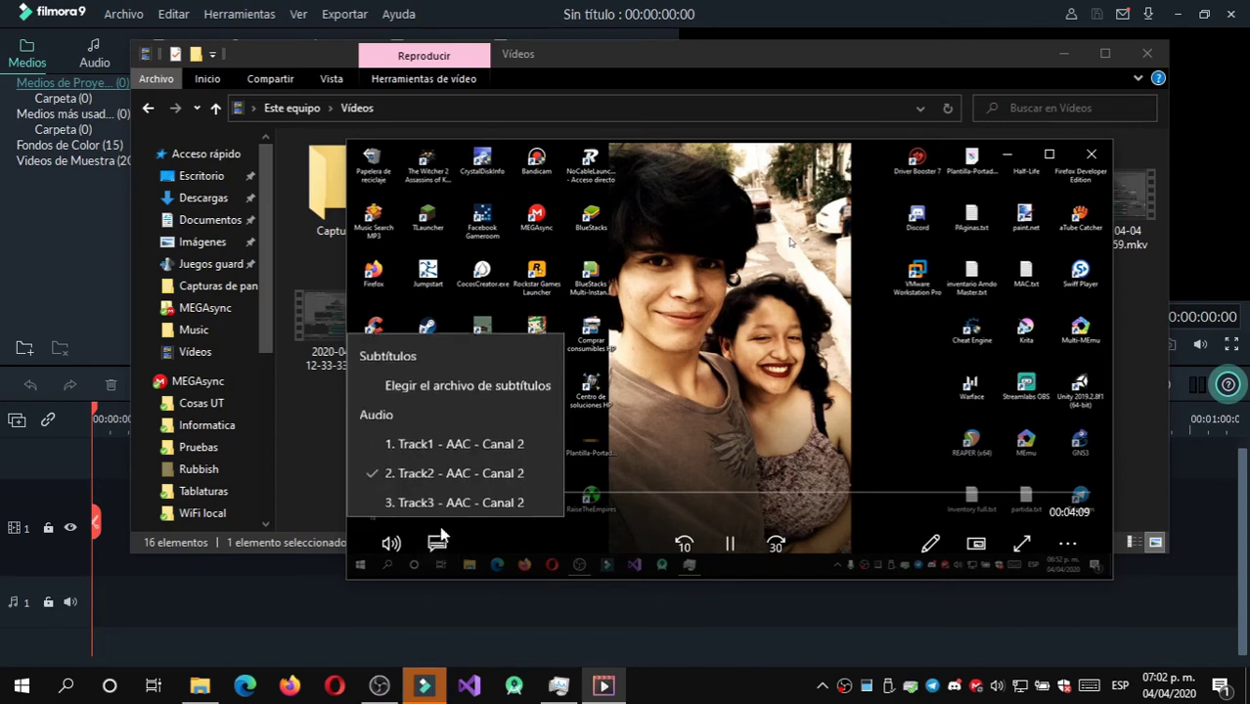
left_click(455, 490)
left_click(437, 543)
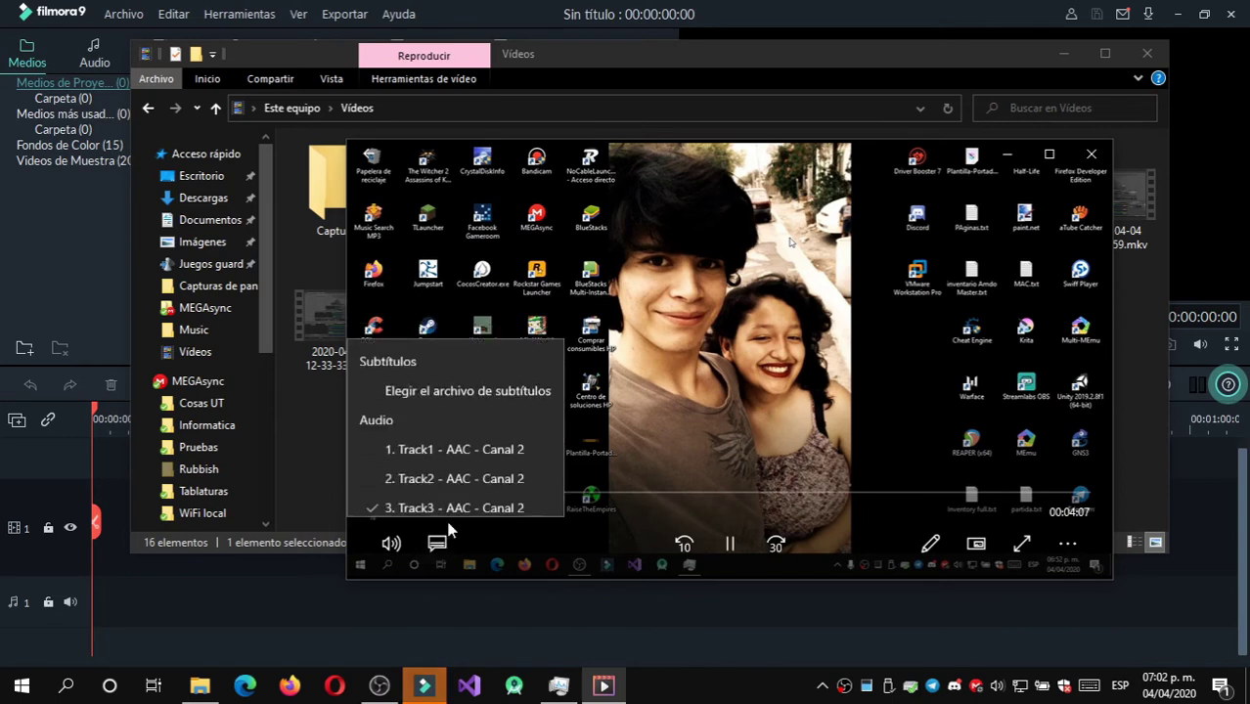
left_click(464, 445)
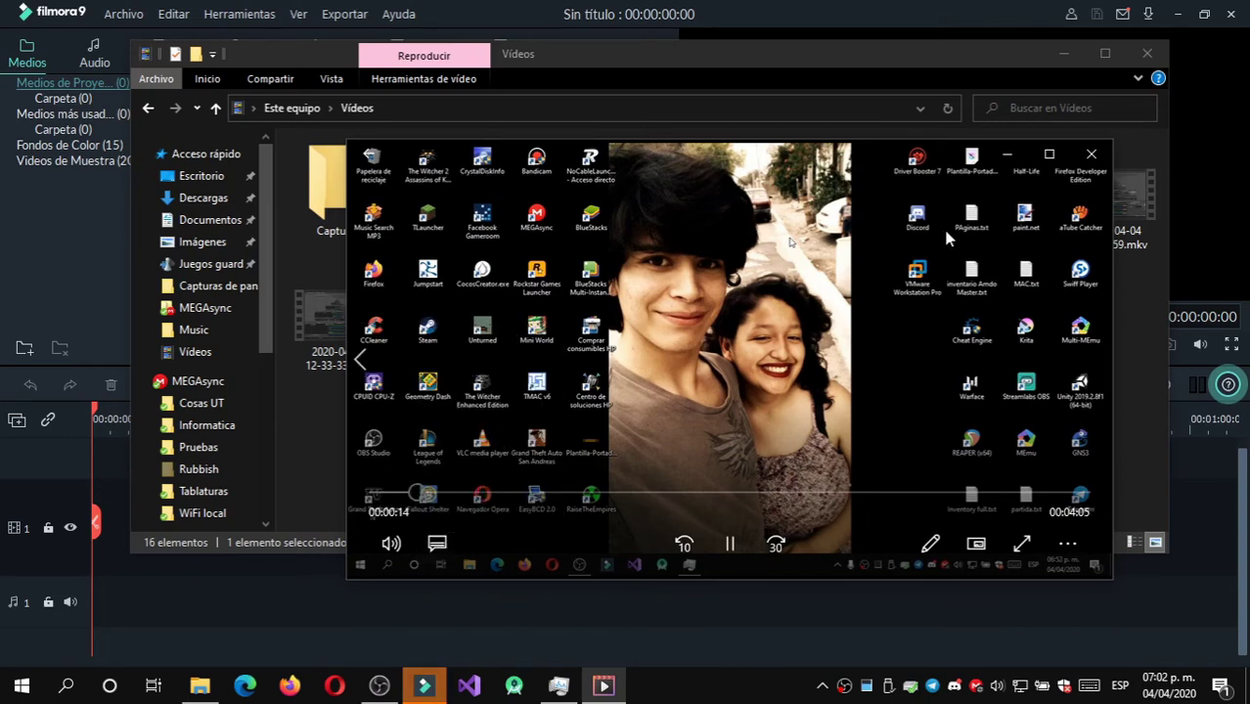
left_click(1082, 156)
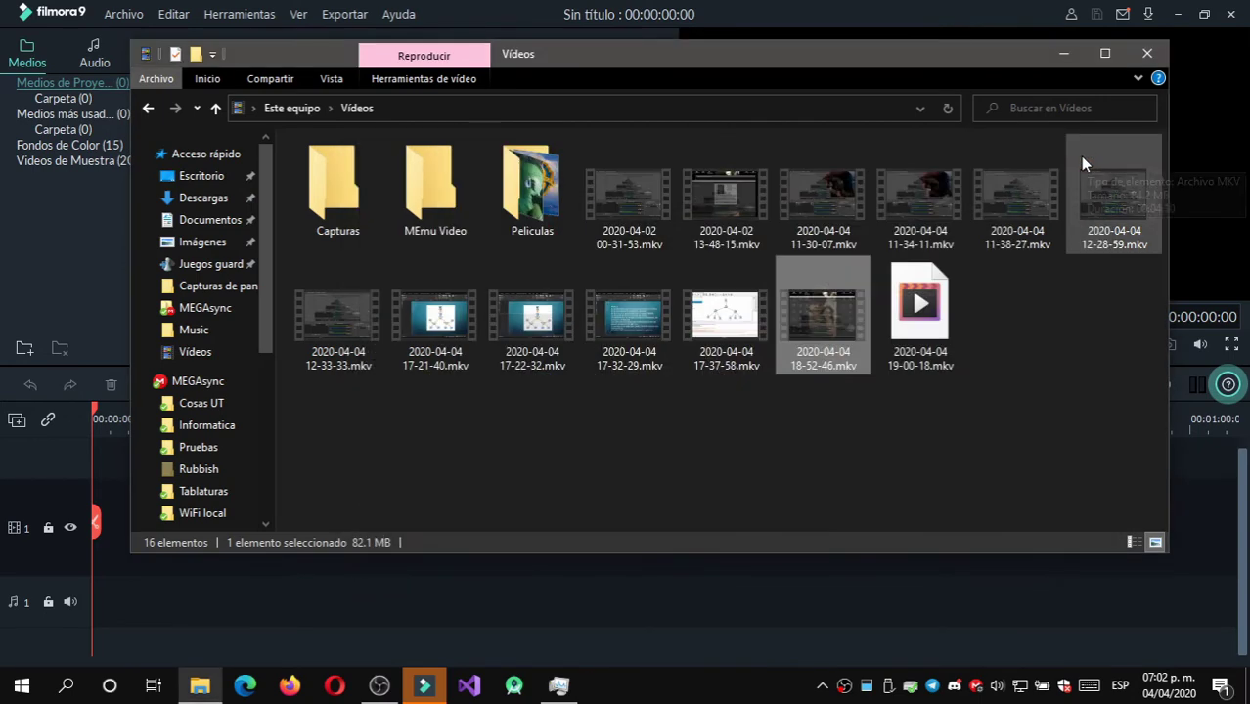
left_click_drag(864, 56, 928, 42)
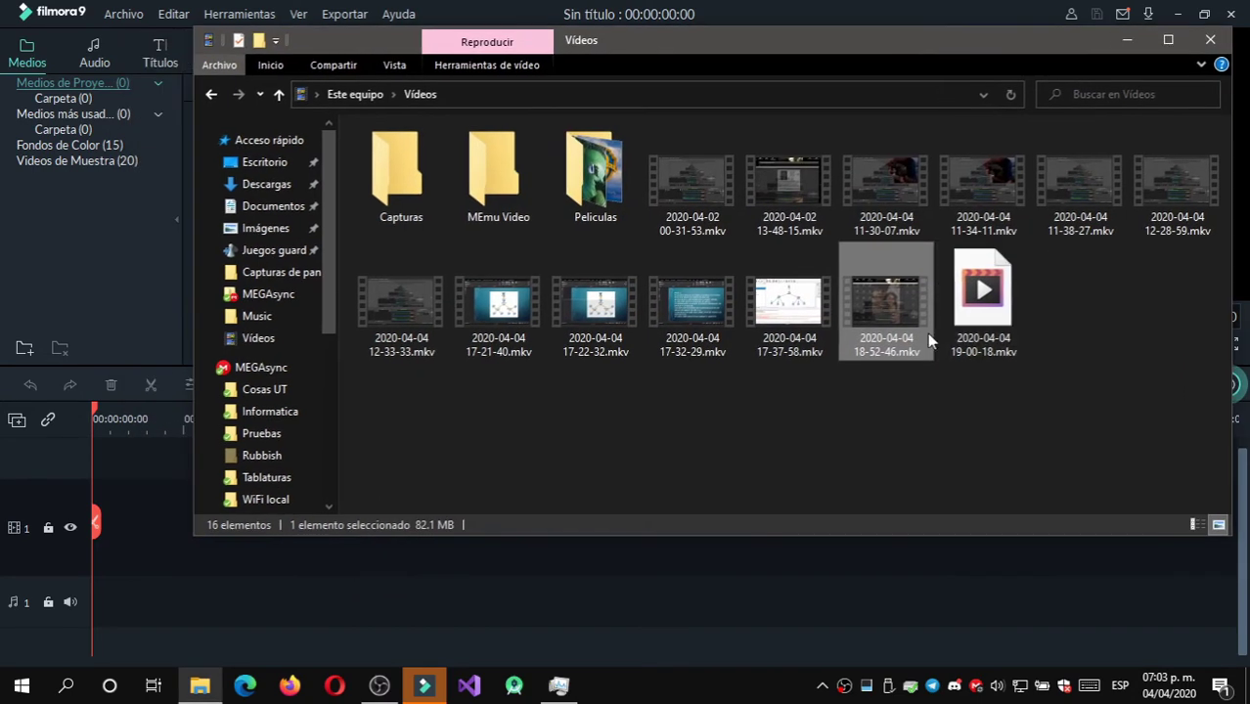
left_click_drag(778, 49, 831, 42)
left_click_drag(939, 264, 195, 195)
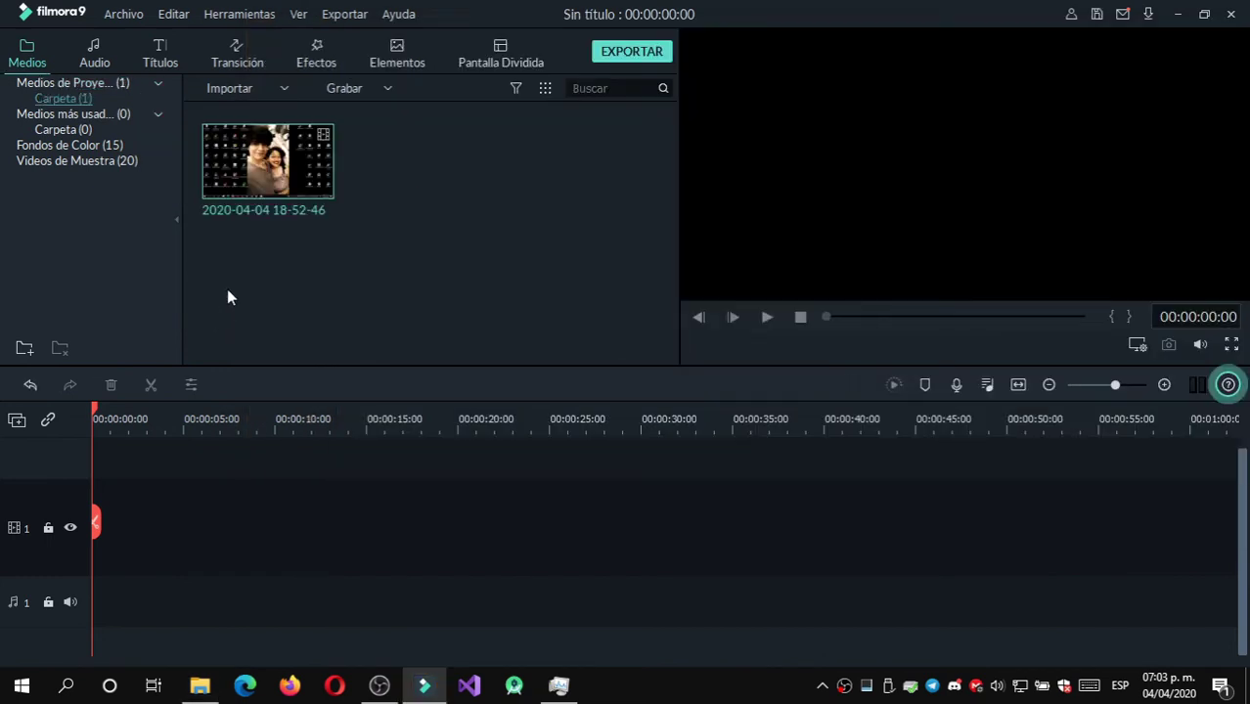
left_click_drag(271, 164, 78, 553)
left_click(555, 384)
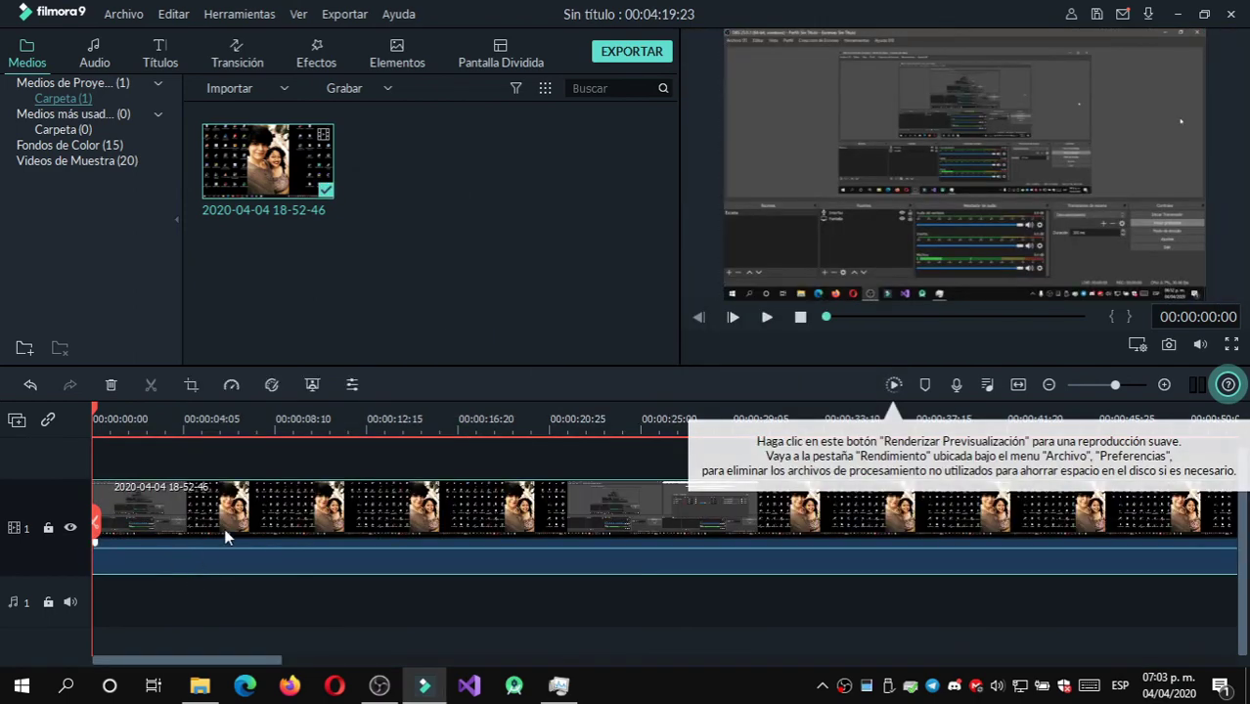
left_click(30, 385)
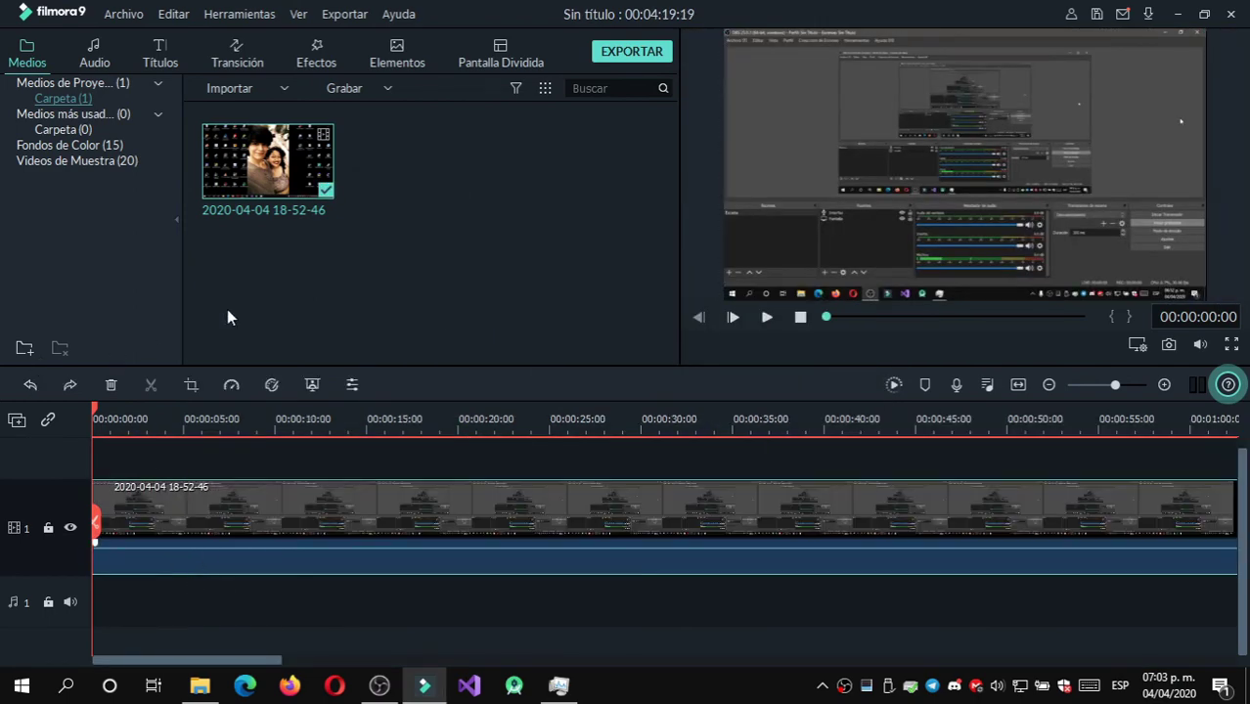
left_click(105, 388)
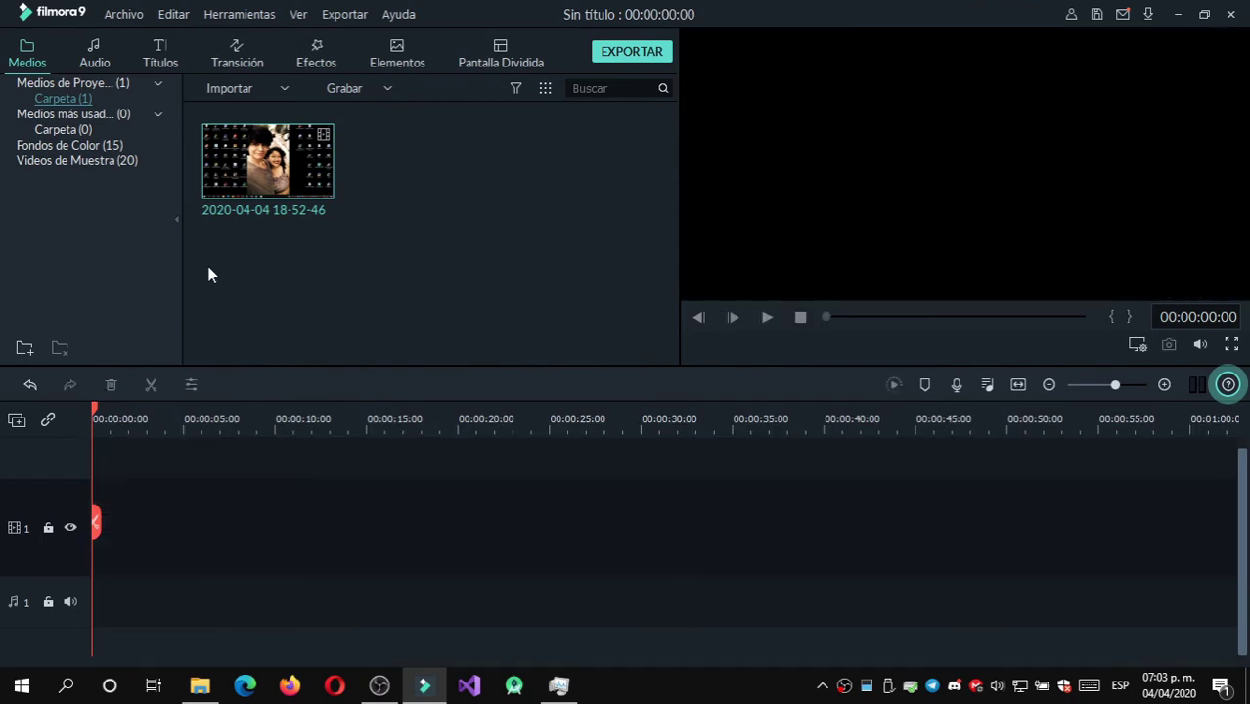
- Switch the imported clip to its second audio track and place it on video track 1, matching the project to 1364 x 768 30fps
right_click(291, 171)
mouse_move(417, 367)
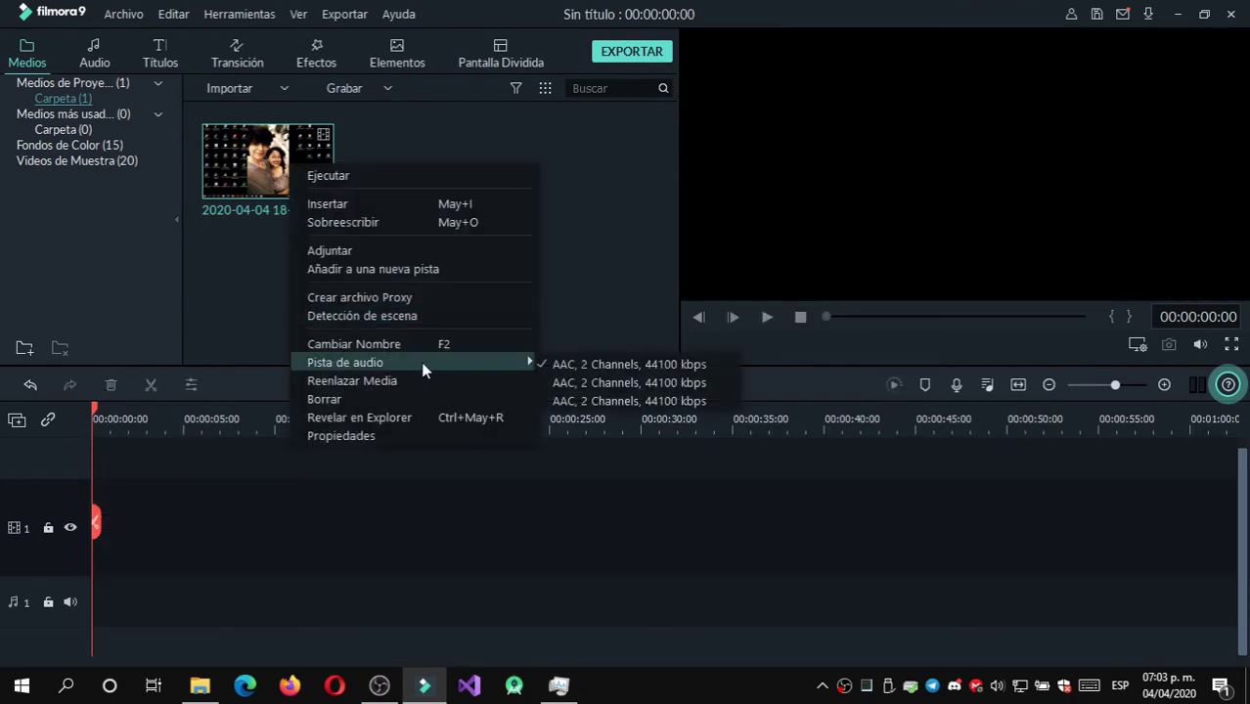
left_click(697, 388)
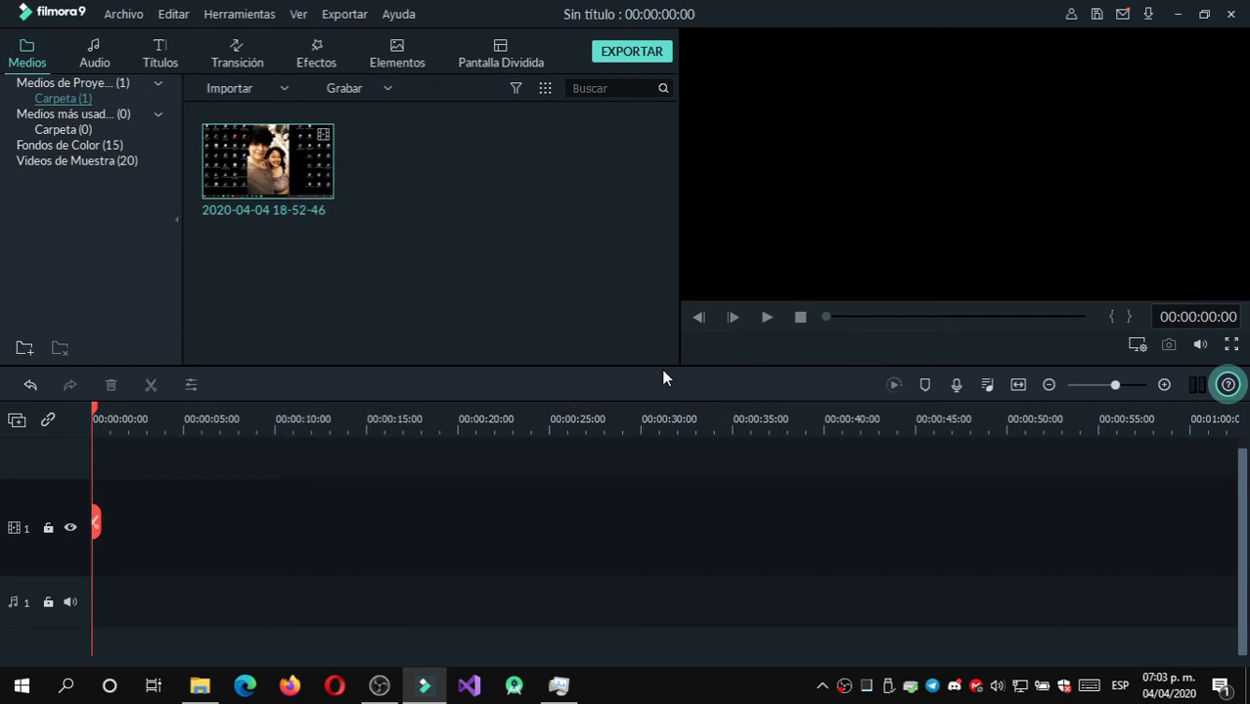
left_click(269, 164)
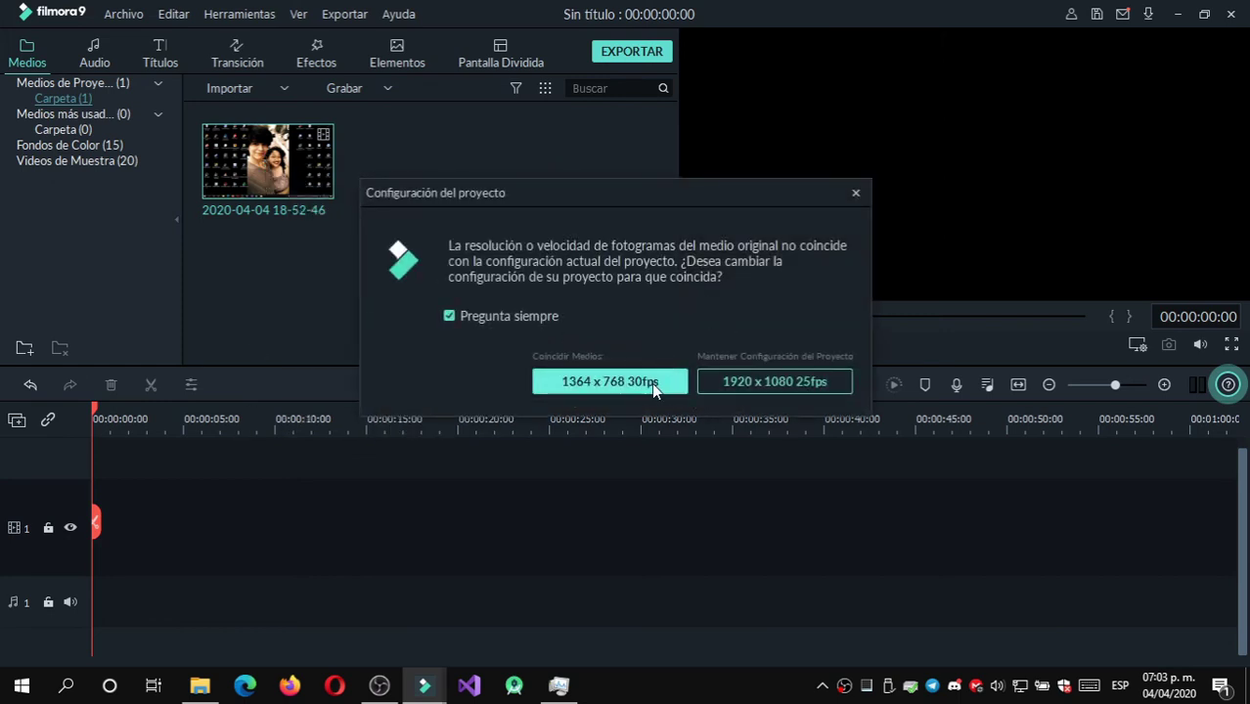
left_click(651, 382)
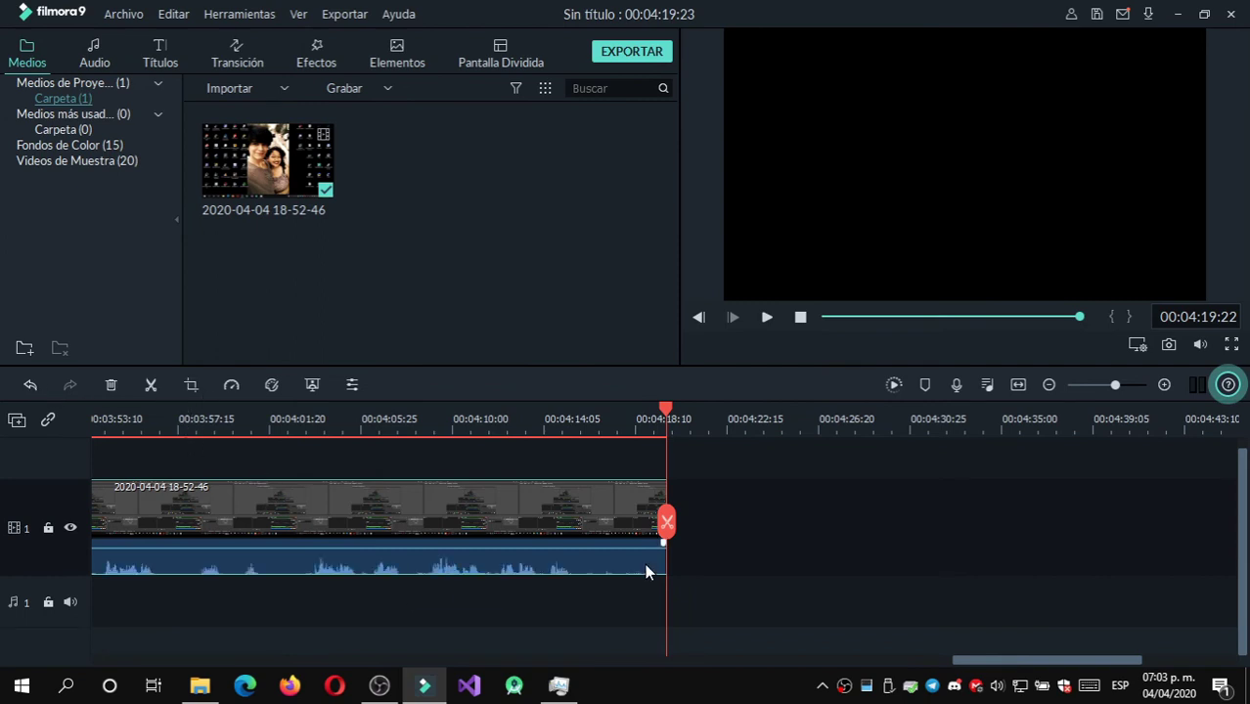
- Play the timeline from its beginning and raise the clip's audio volume to 12.00 dB during playback
left_click(698, 317)
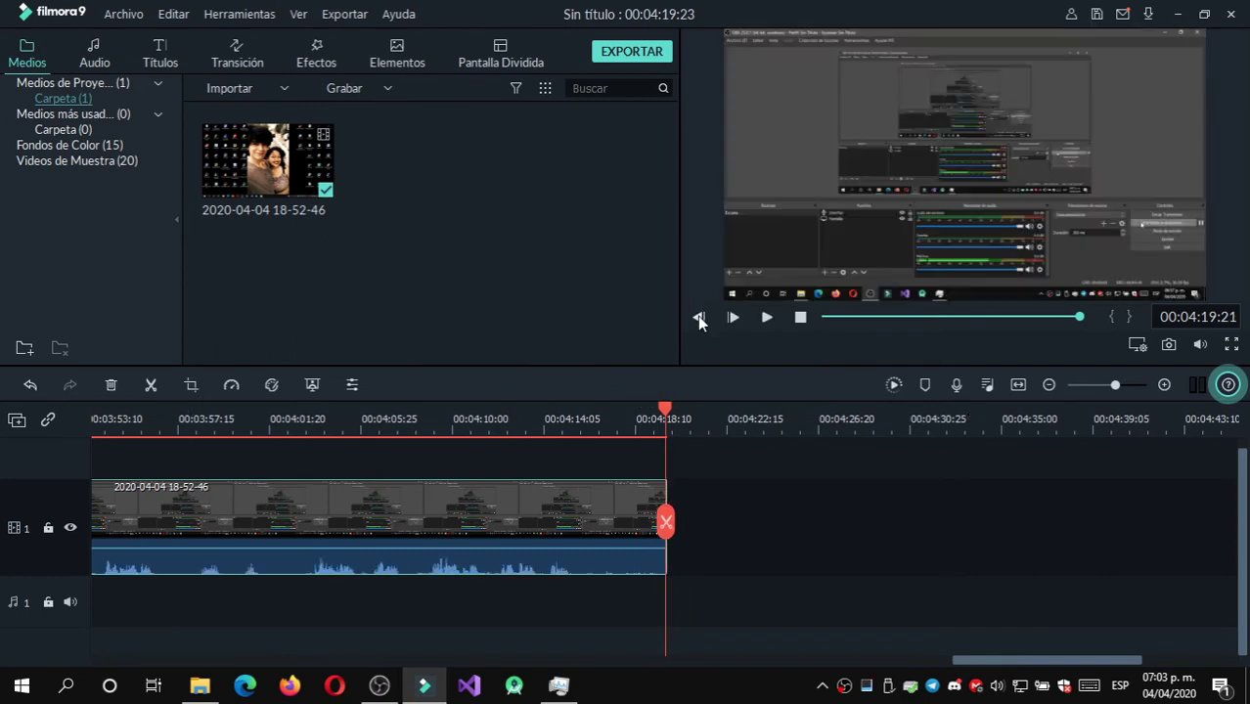
double_click(699, 316)
double_click(699, 316)
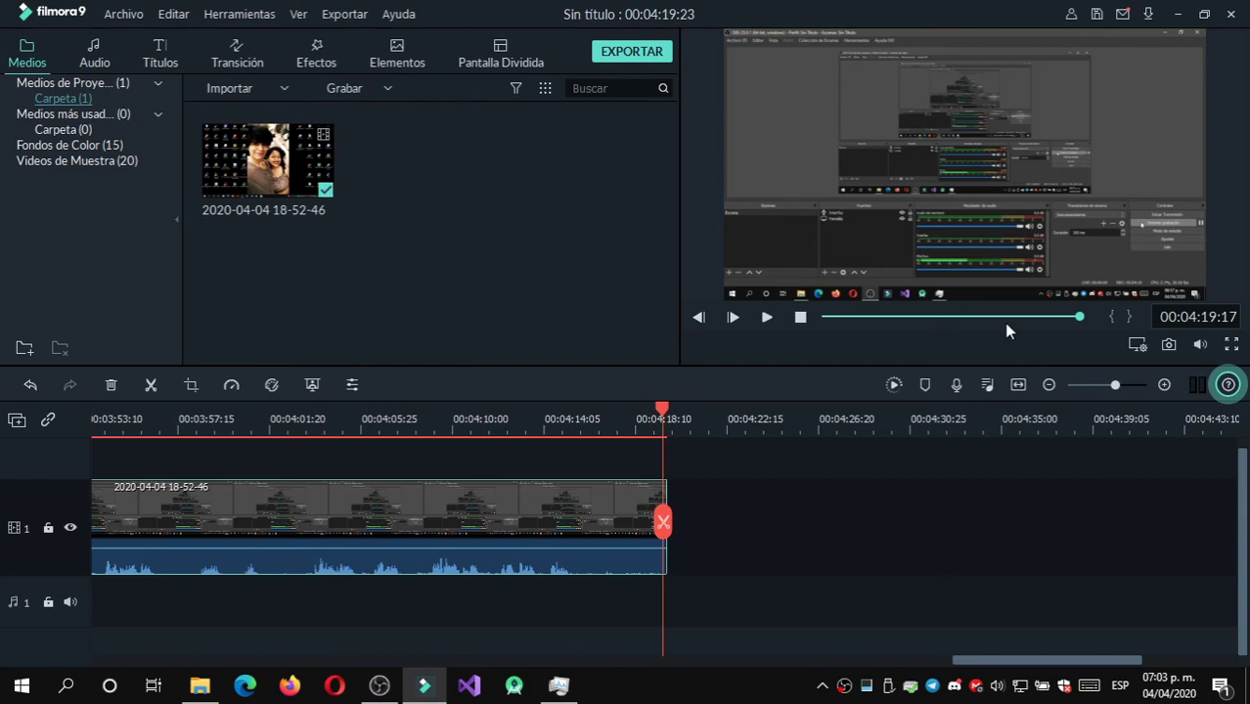
left_click(800, 317)
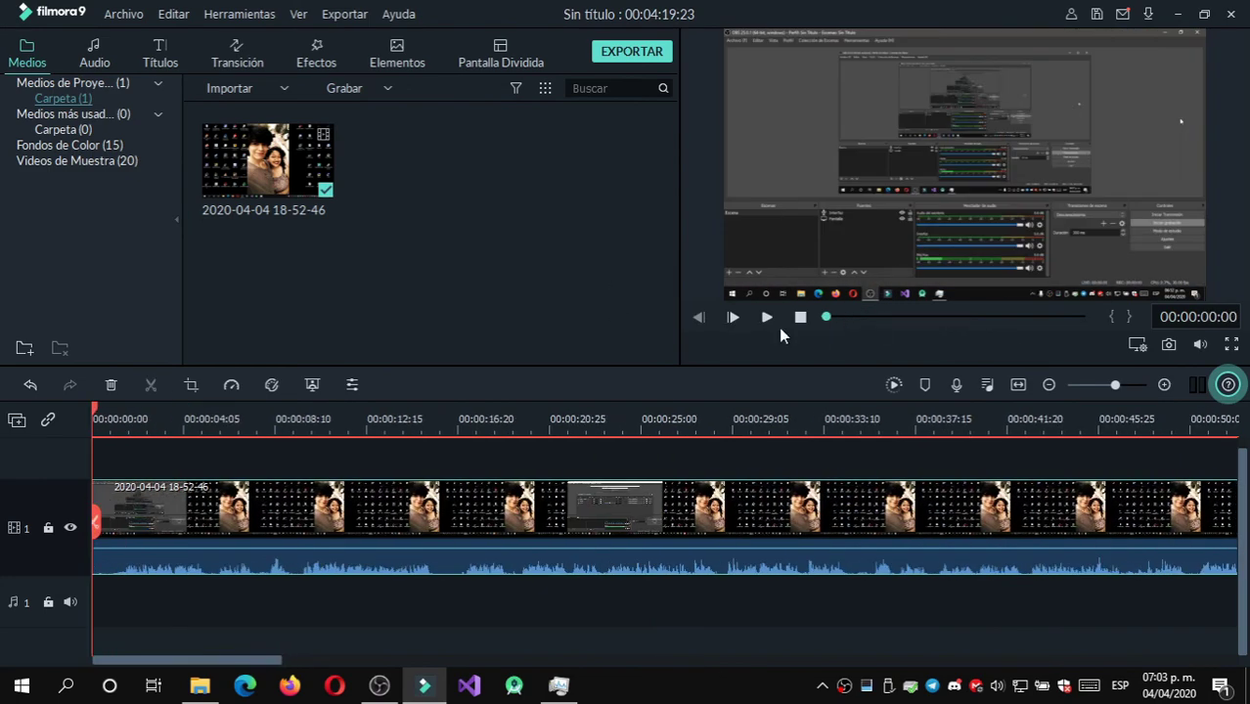
left_click(766, 317)
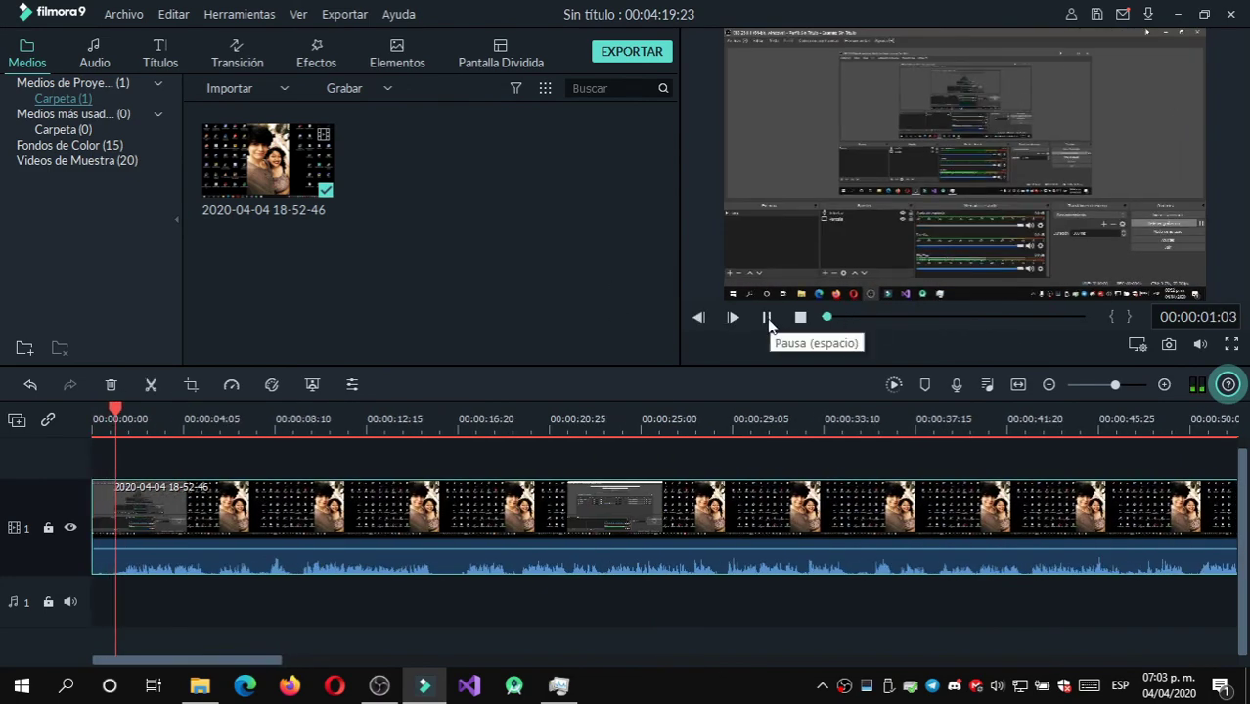
left_click_drag(625, 557, 625, 542)
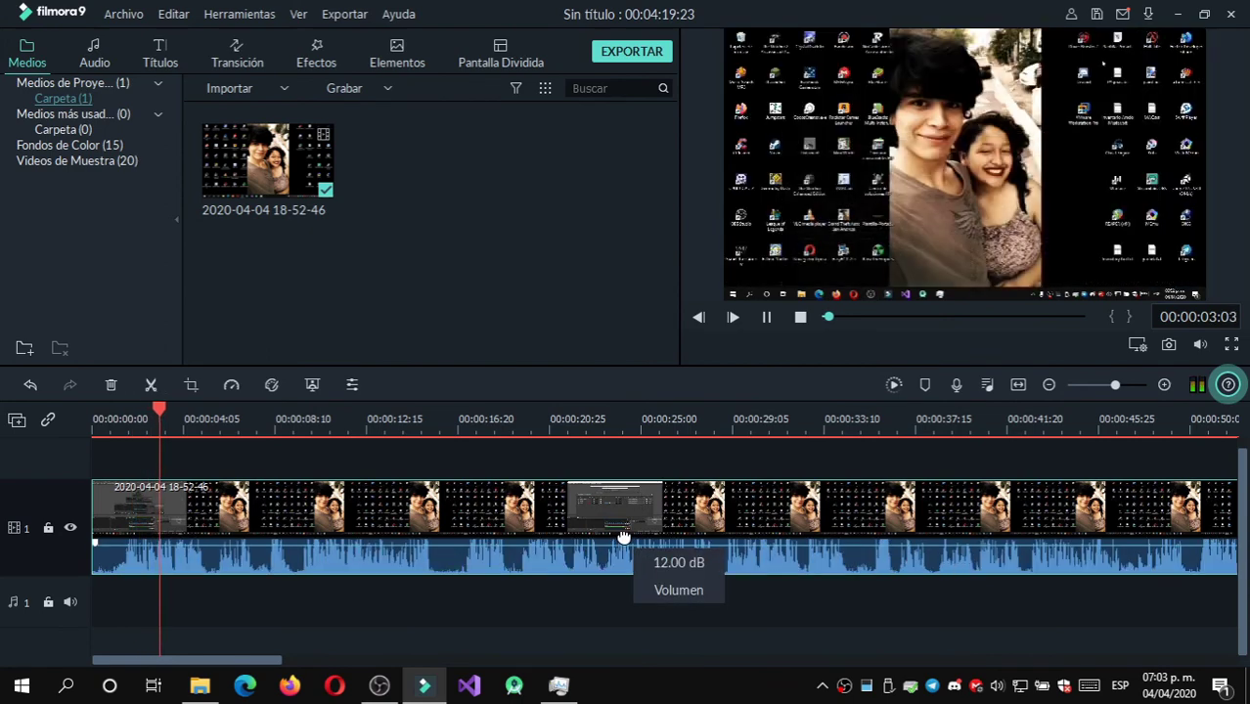
left_click(799, 318)
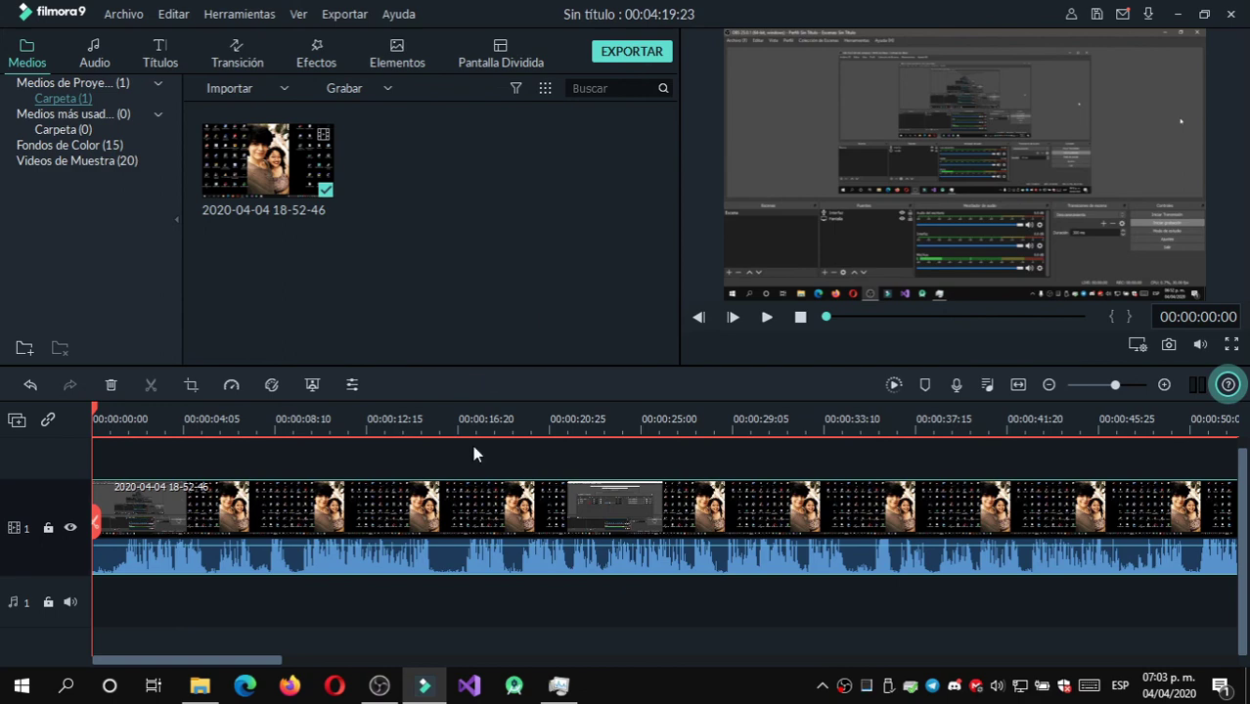
- Detach the recording's audio from the video clip onto audio track 1
right_click(487, 546)
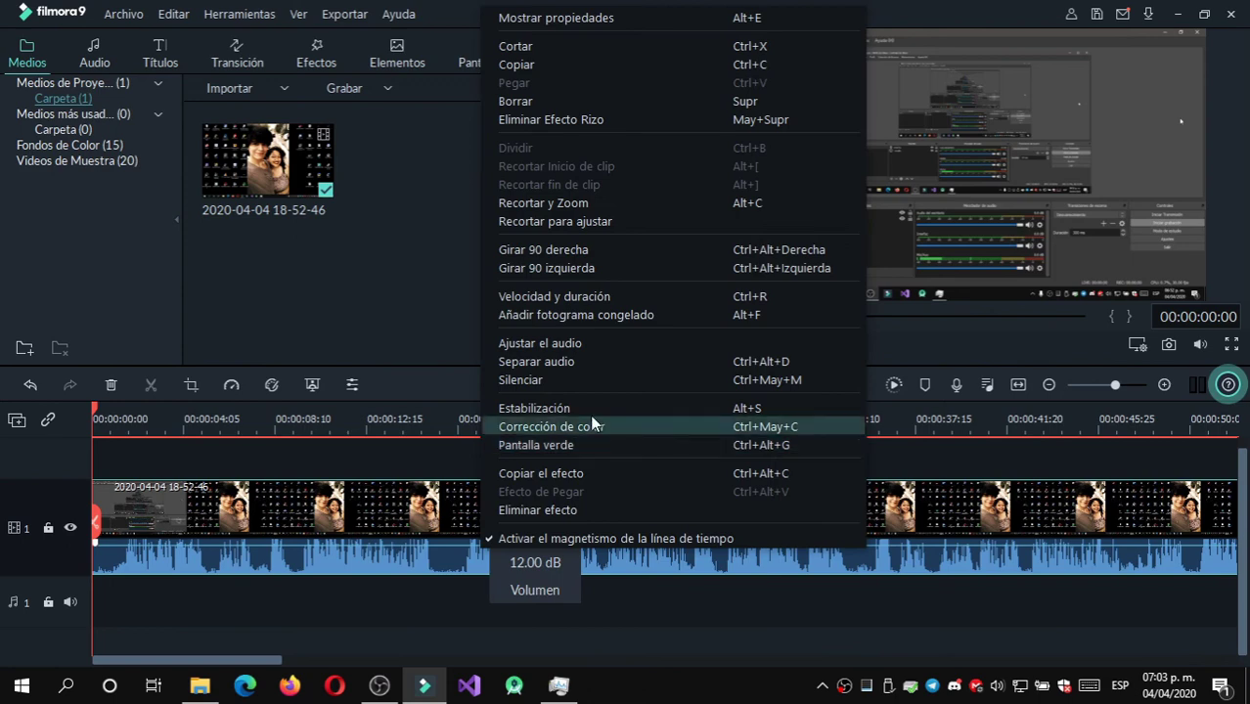
left_click(578, 362)
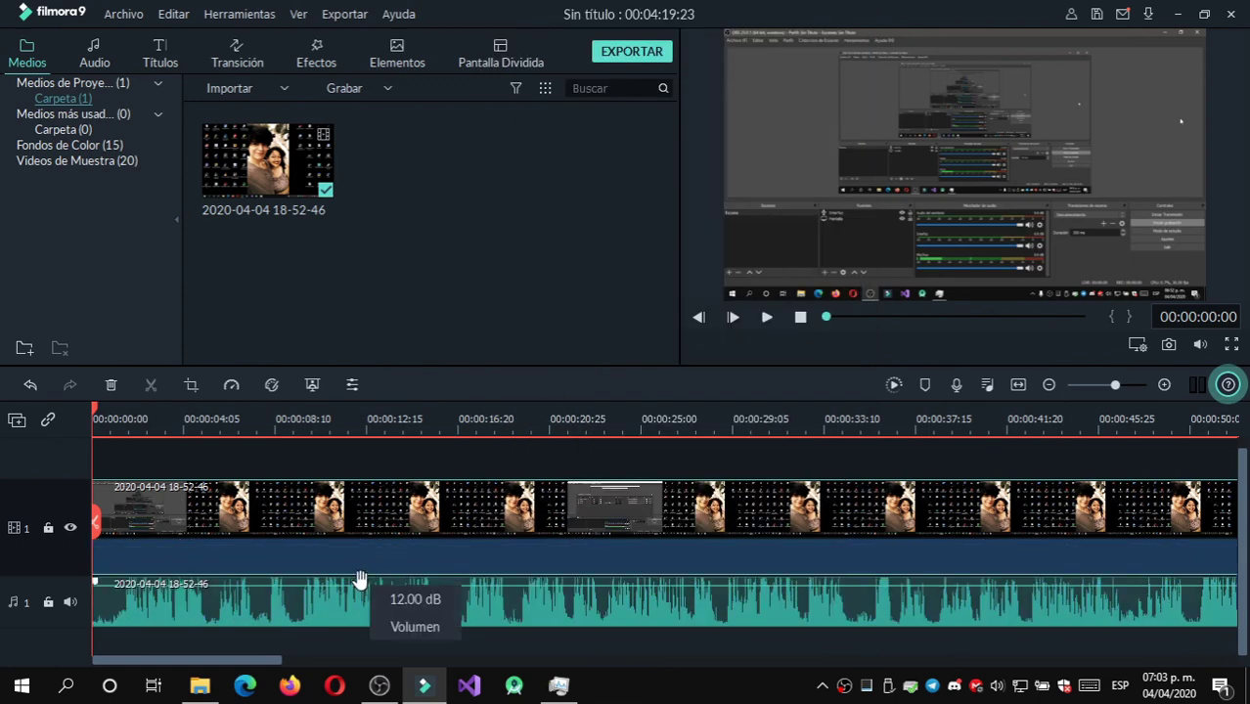
left_click_drag(360, 579, 454, 619)
key("ctrl+z")
key("ctrl+z")
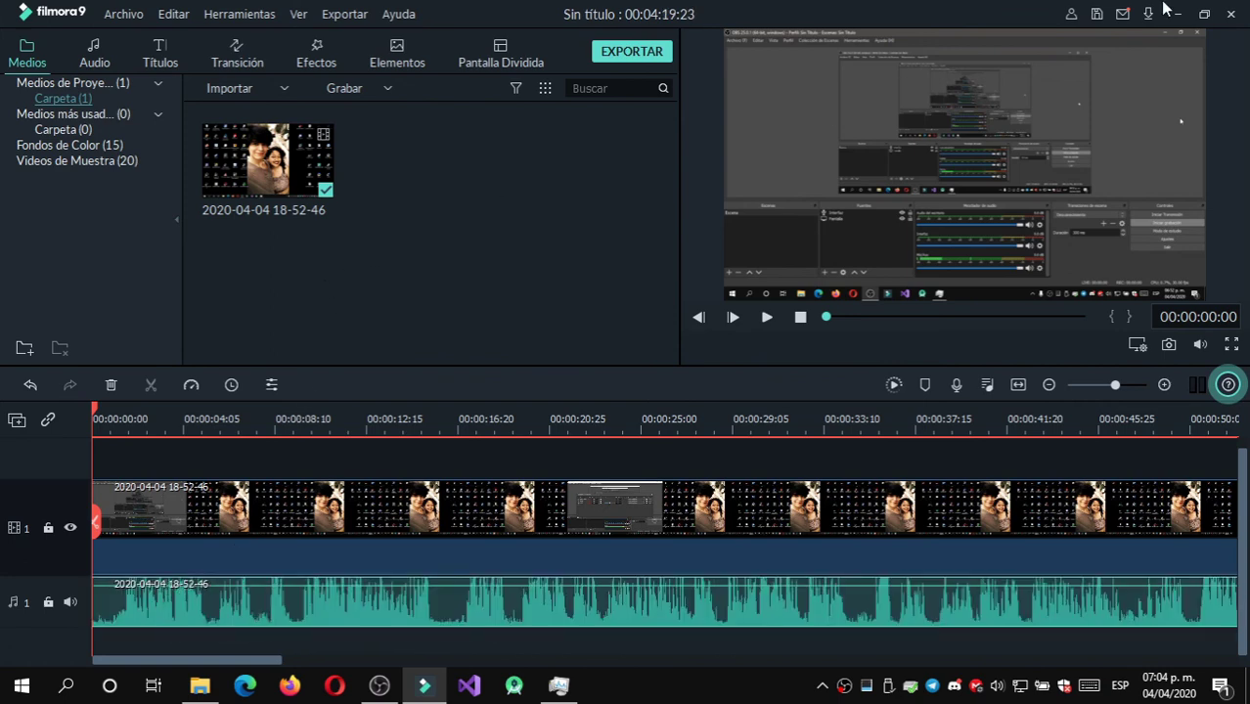
- Close Filmora9 without saving the project and minimize the Vídeos folder window to return to OBS
left_click(1230, 14)
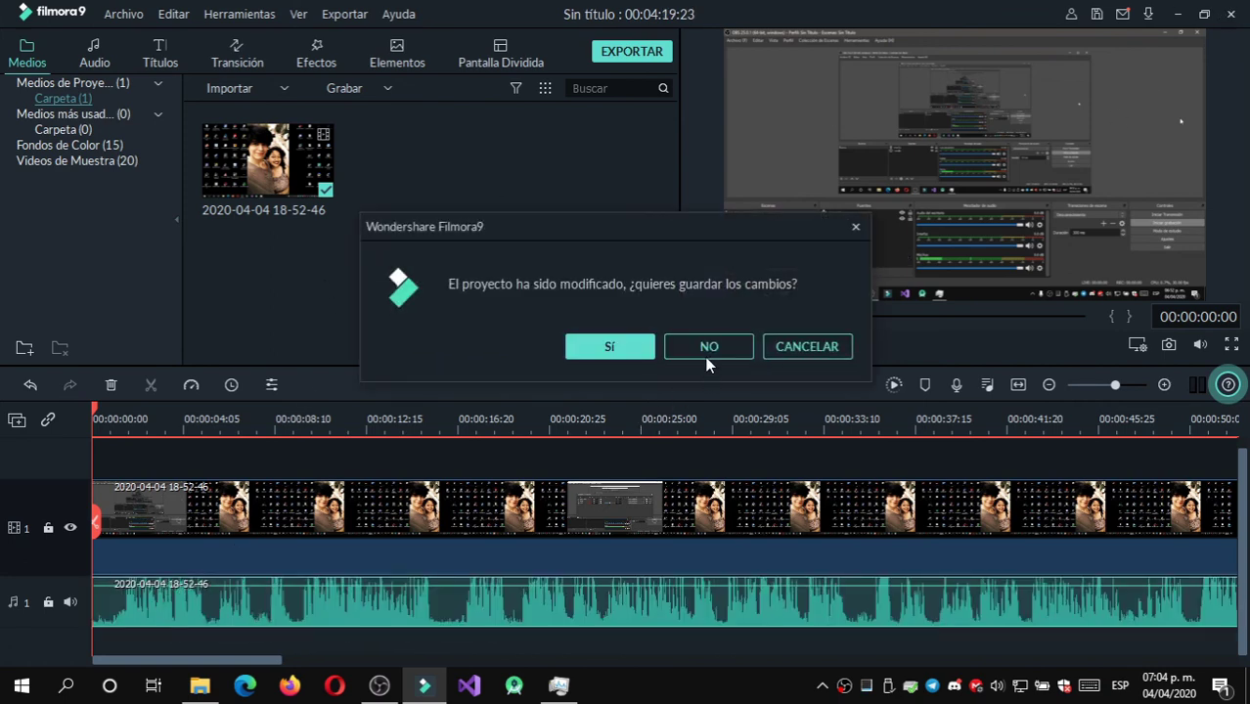
left_click(708, 347)
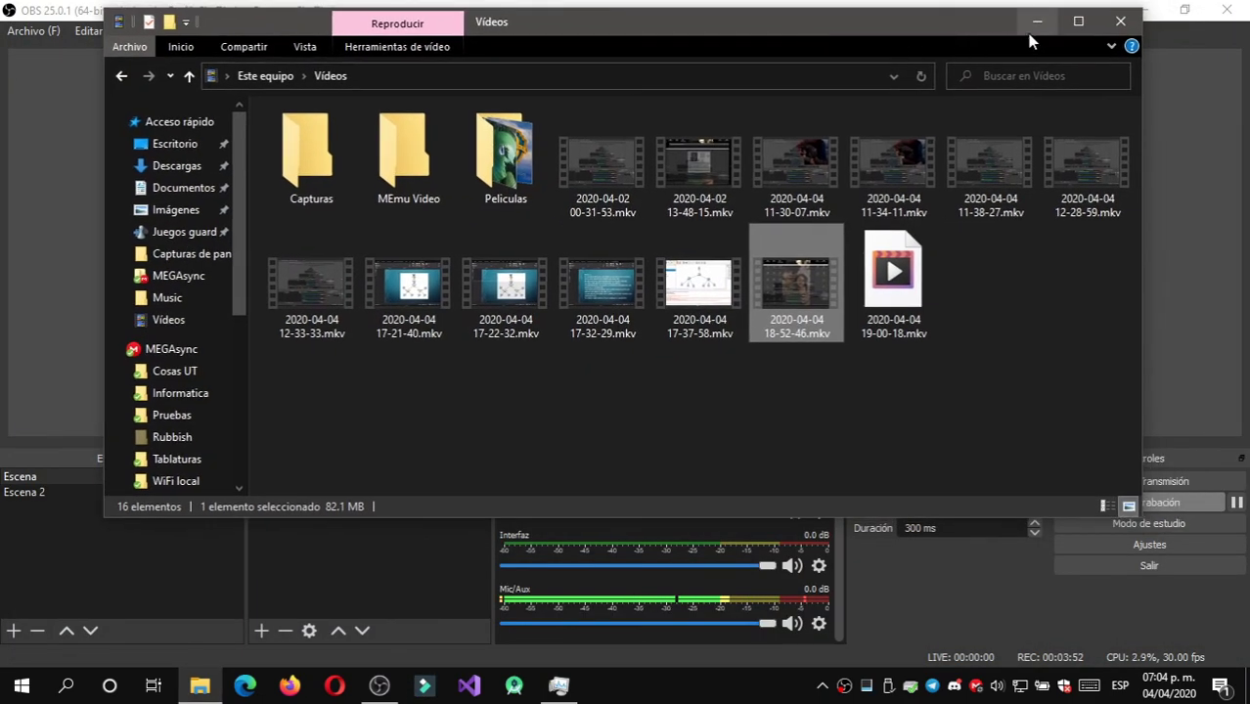
left_click(1031, 21)
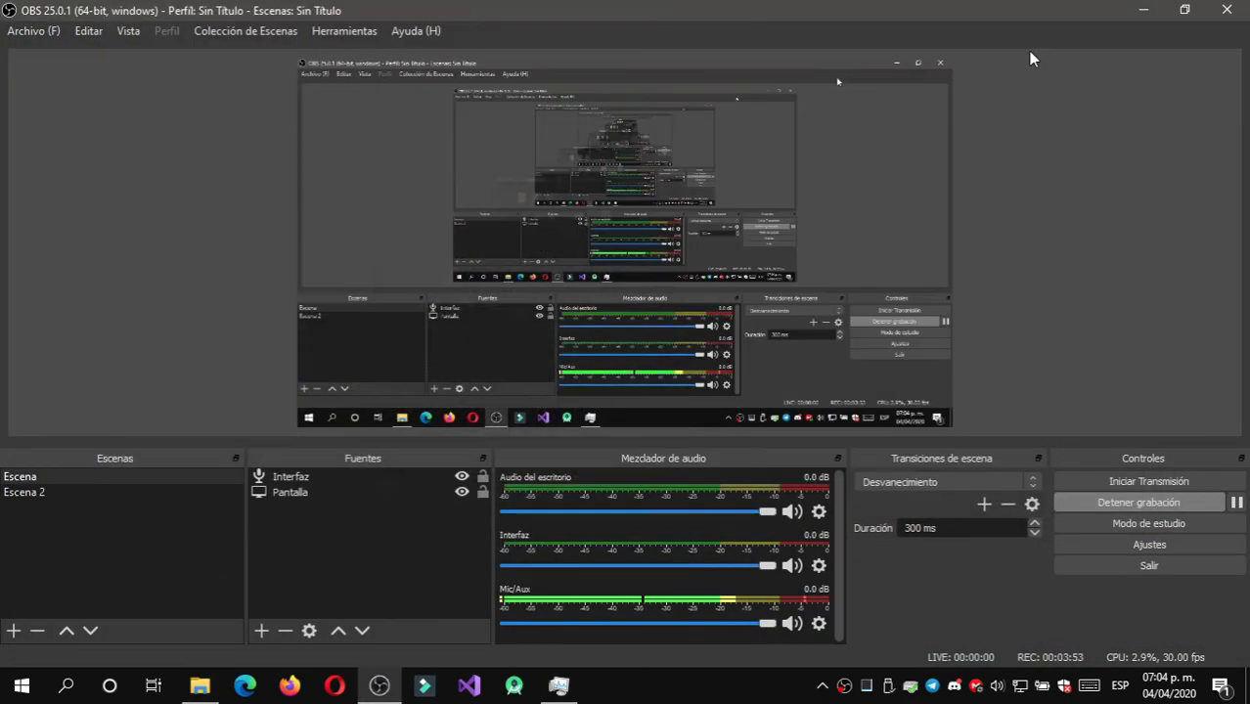